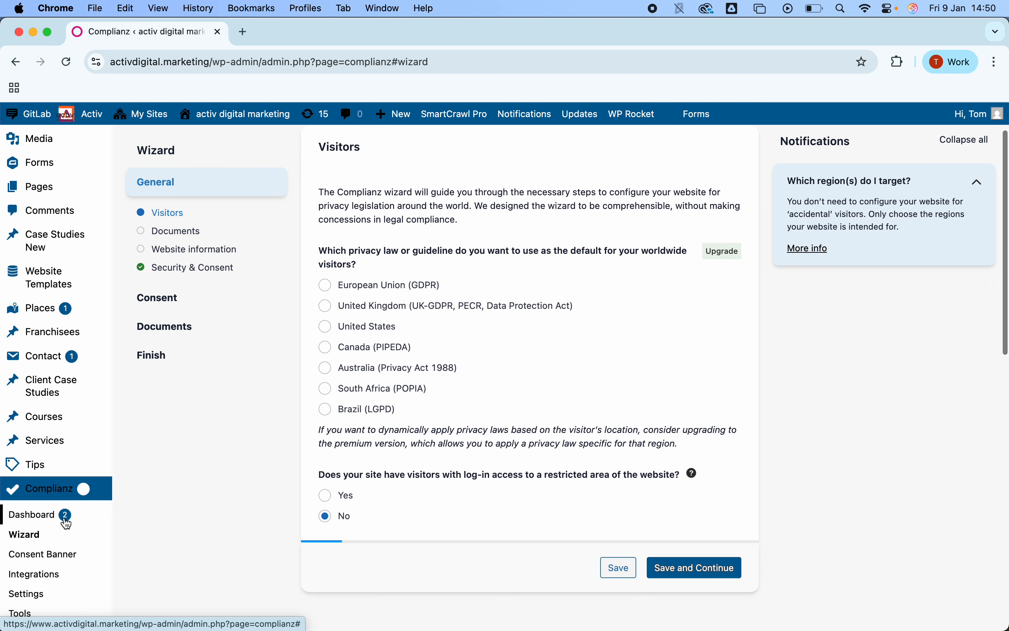
Step: Choose United Kingdom (UK-GDPR, PECR, Data Protection Act) as the default privacy law and save the Visitors step
scroll(182, 468, up, 2)
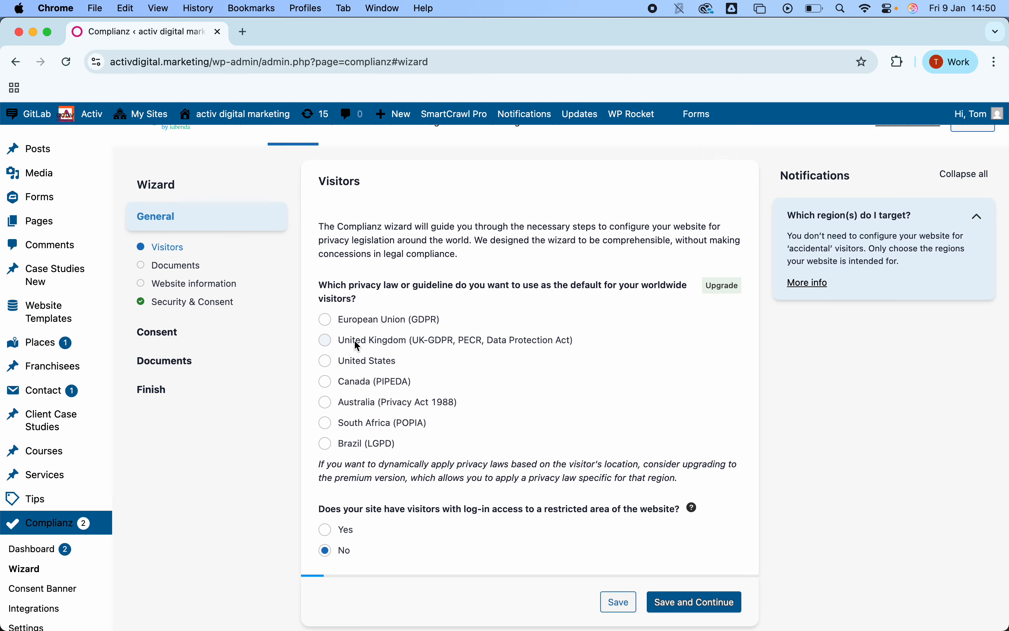
click(326, 340)
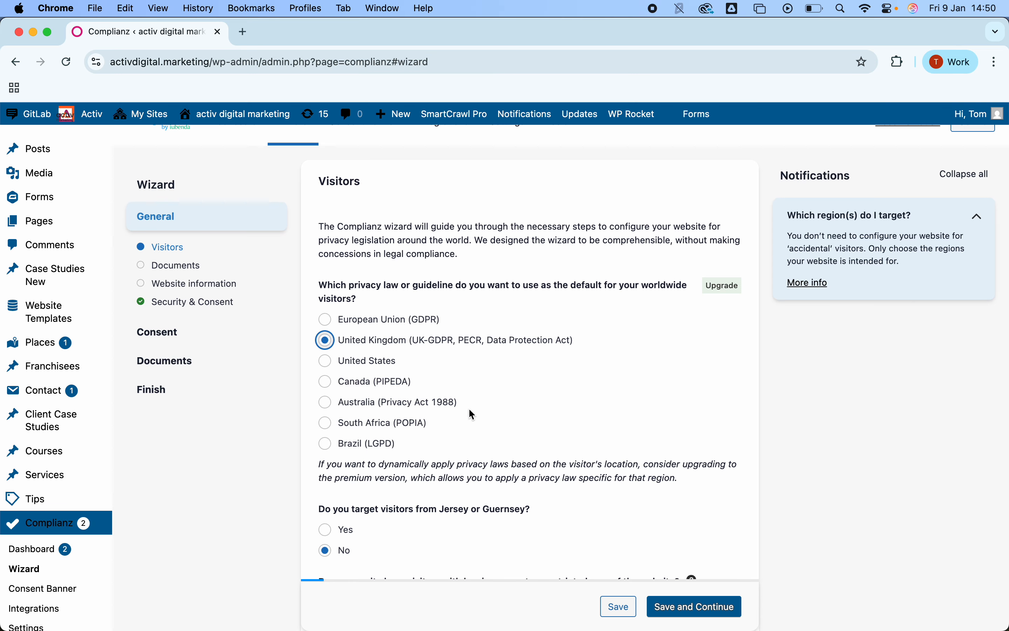
scroll(468, 408, down, 1)
scroll(469, 410, down, 1)
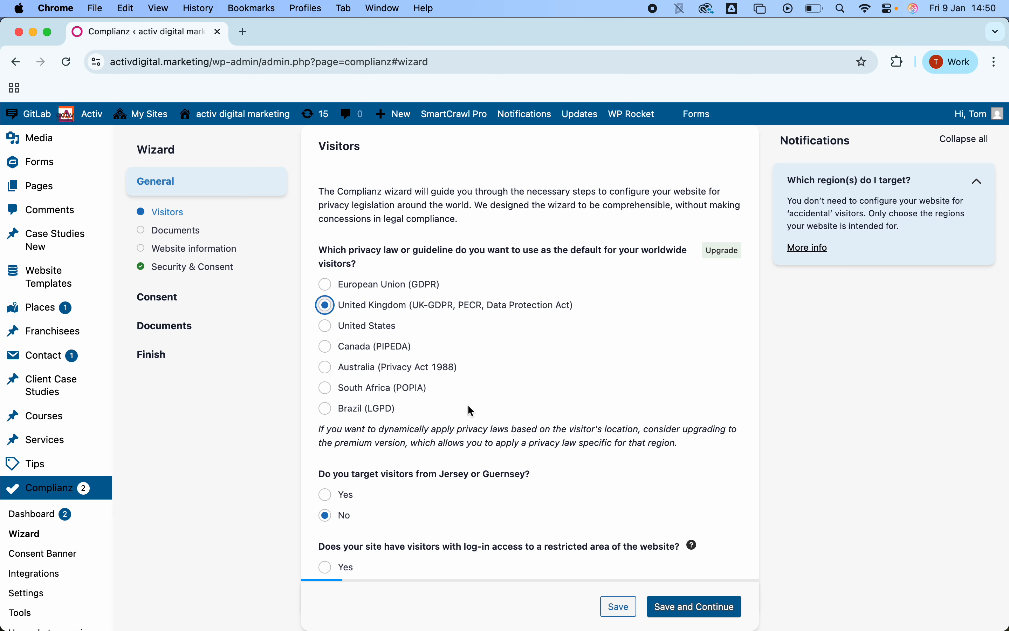
scroll(468, 406, down, 1)
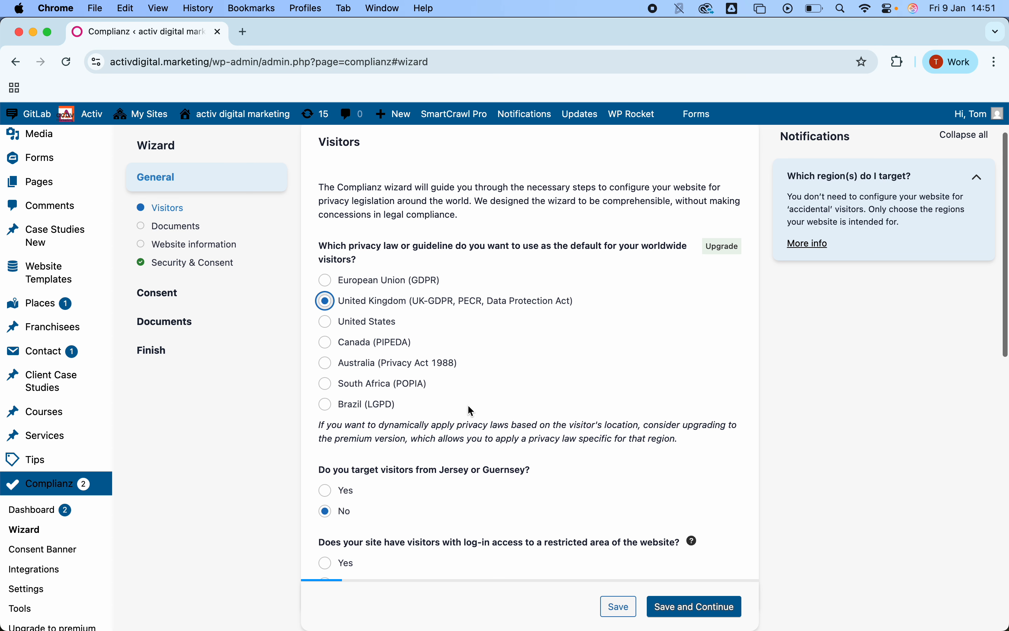
scroll(468, 406, down, 3)
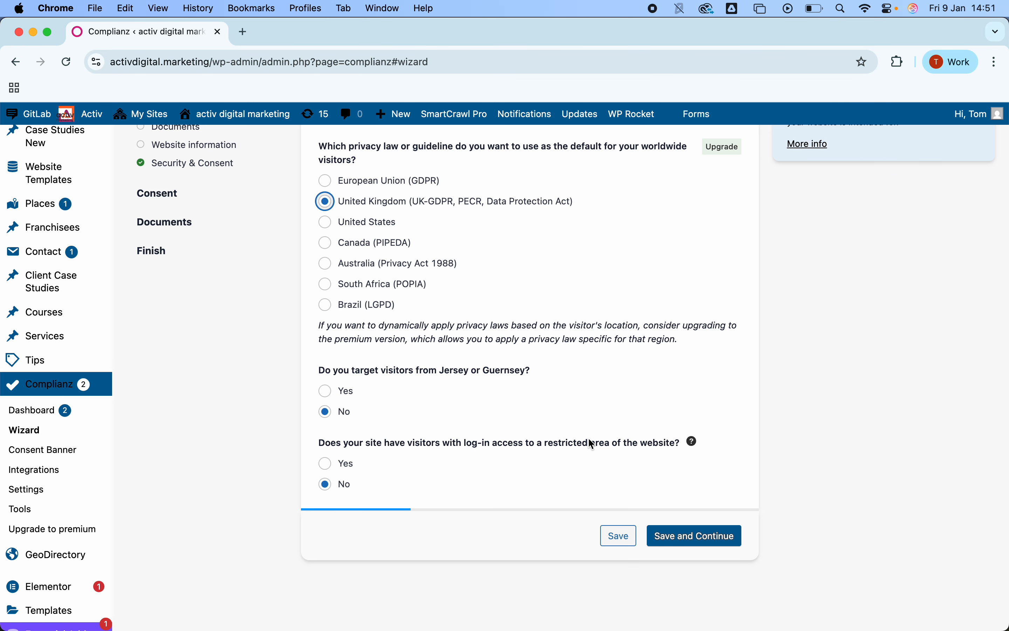
click(684, 536)
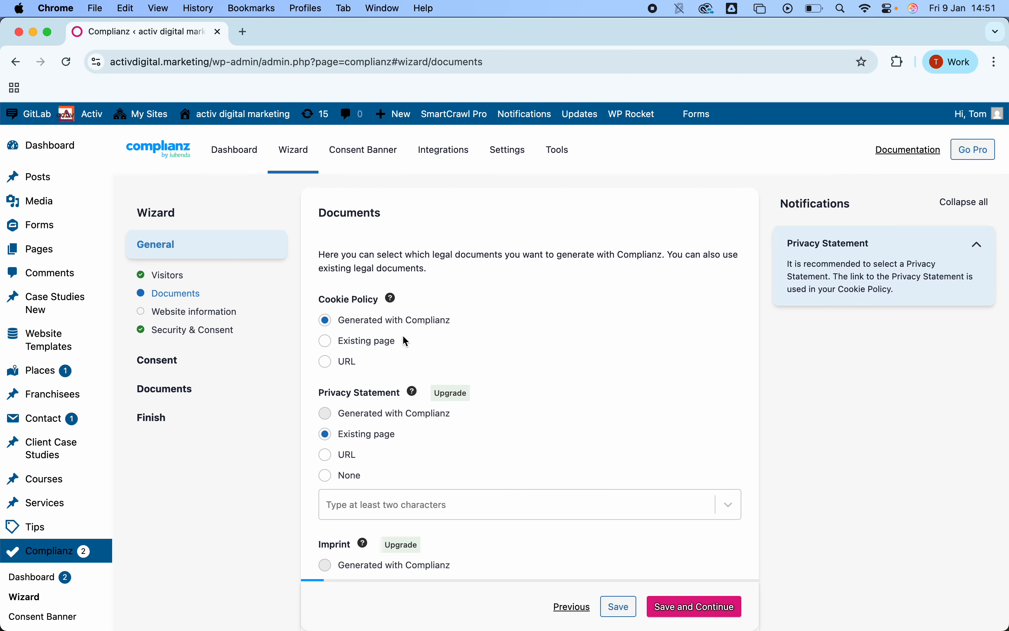
Step: Link the Privacy Statement to the existing Privacy Policy page by searching for "priv"
scroll(407, 318, down, 3)
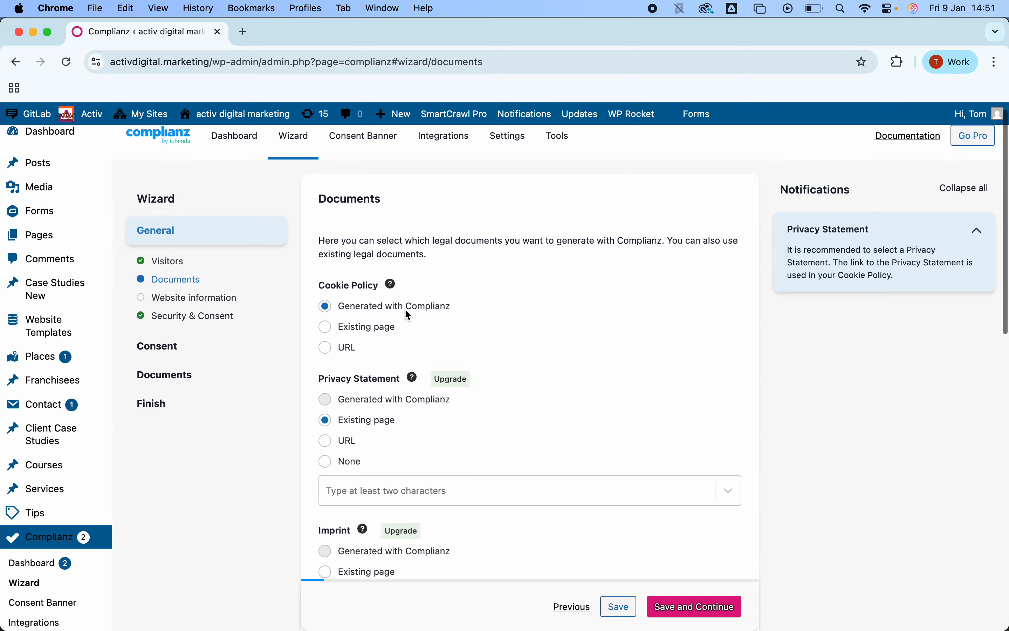
scroll(392, 329, down, 1)
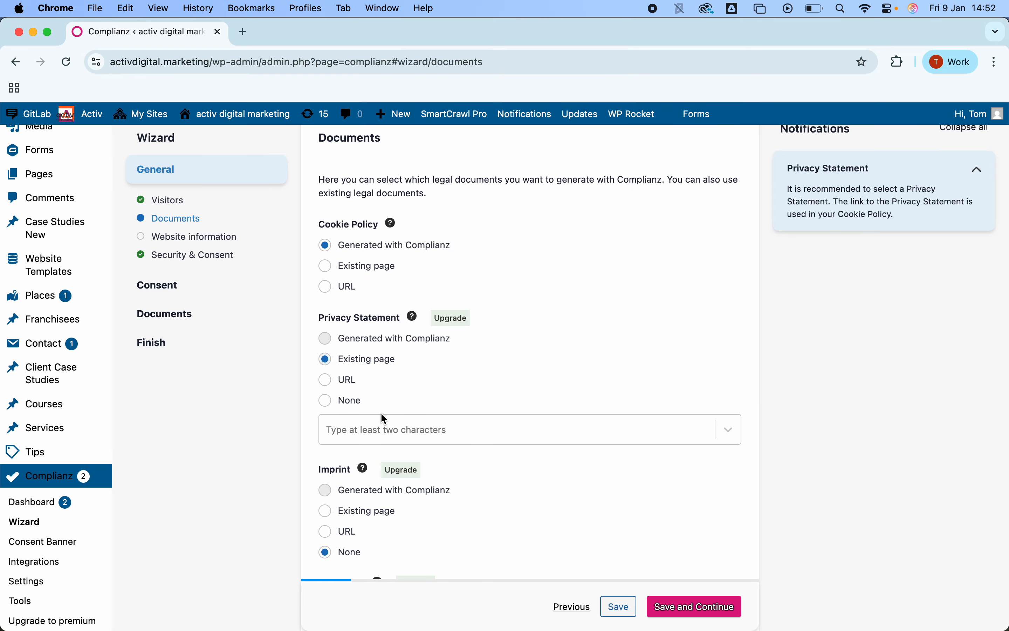
click(384, 433)
text(priv)
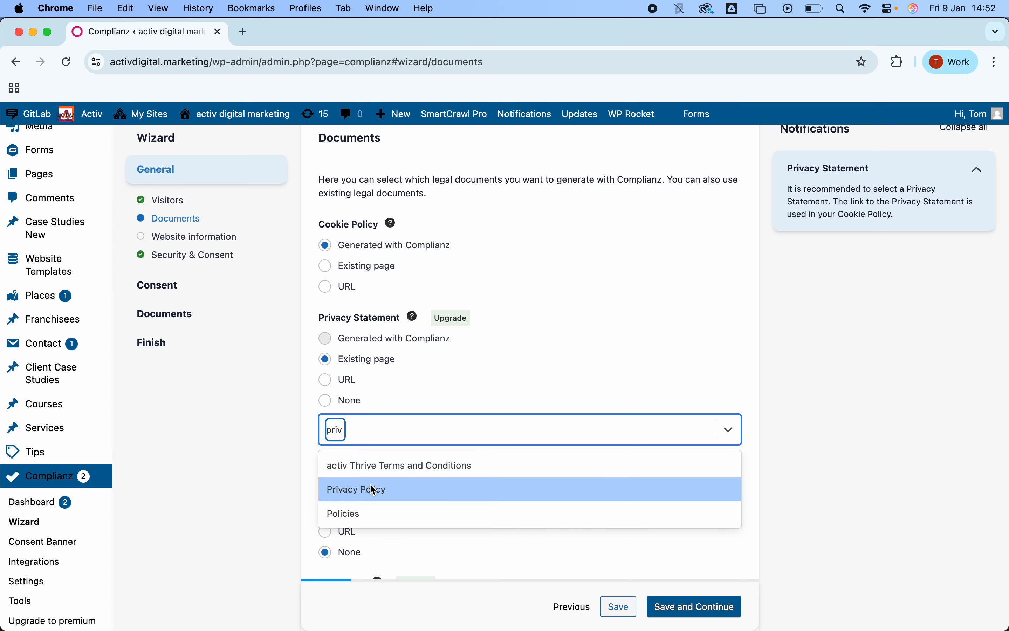
click(370, 486)
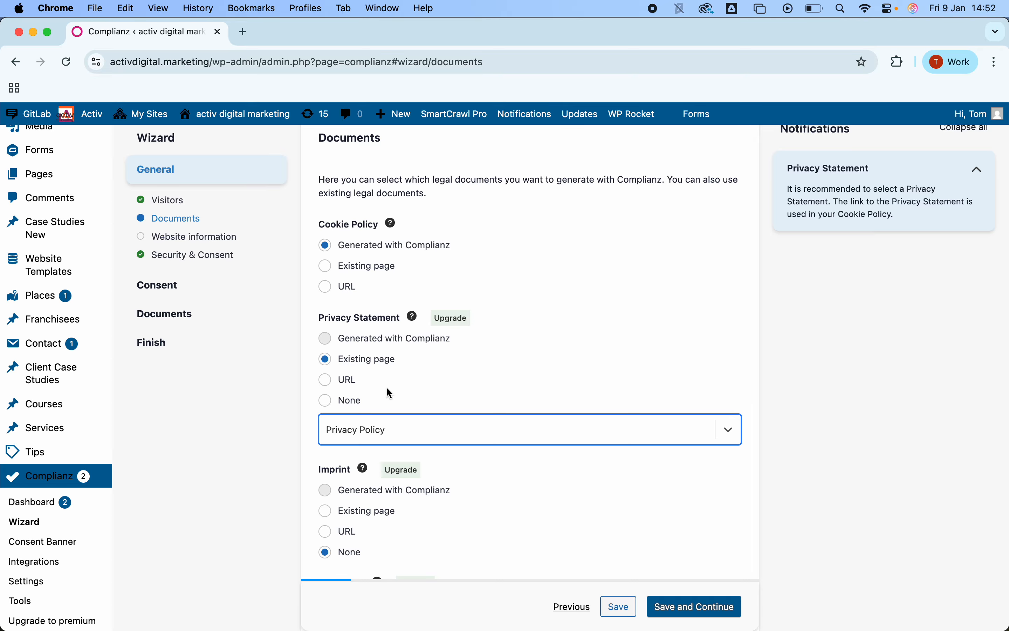
Step: Review the Imprint and Disclaimer options and save the Documents step
scroll(400, 351, down, 2)
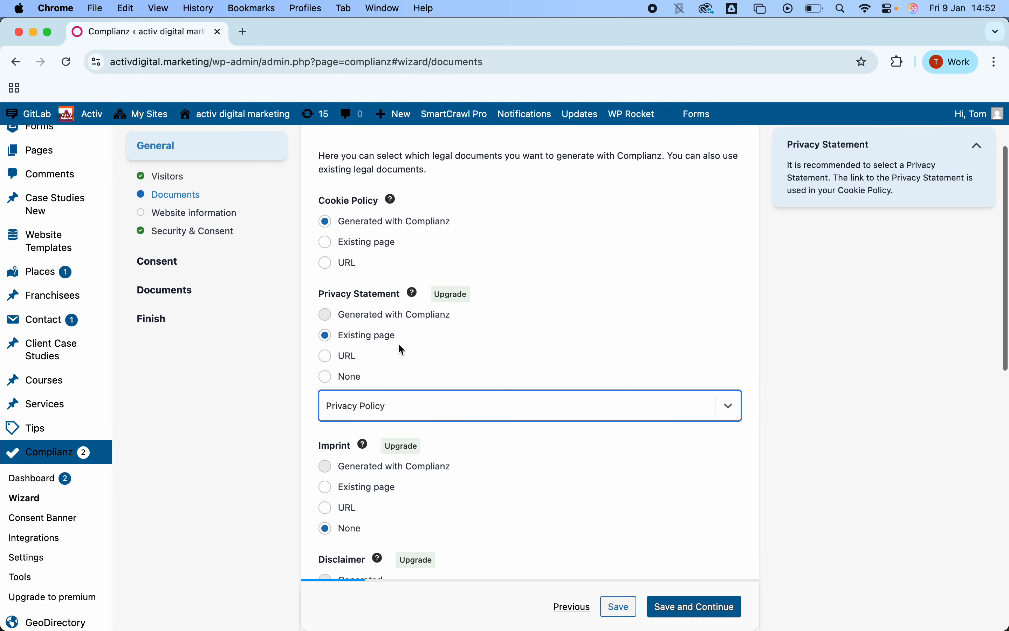
scroll(400, 350, down, 3)
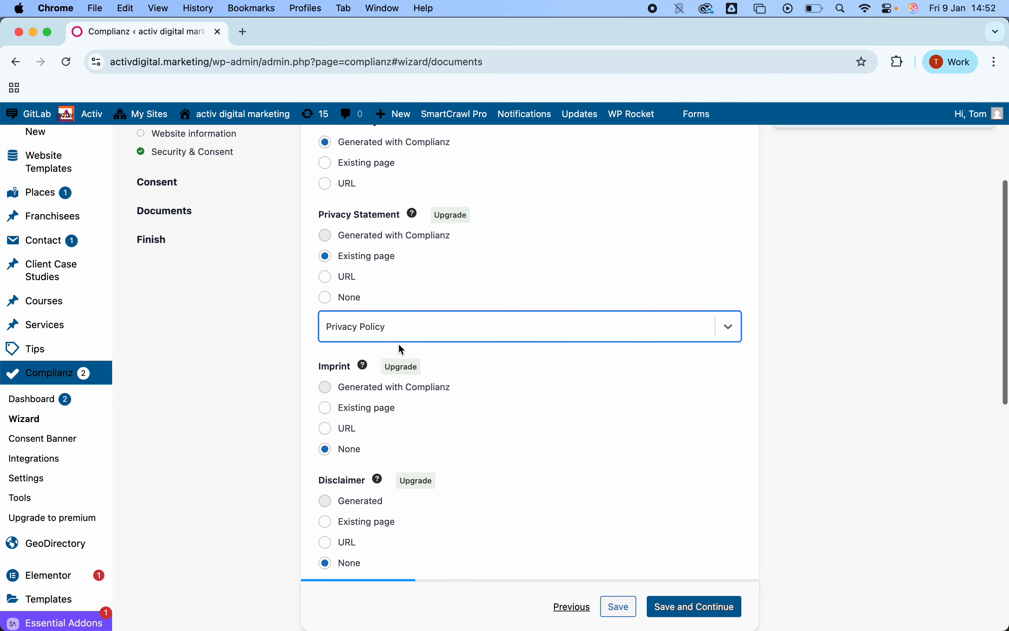
mouse_move(364, 366)
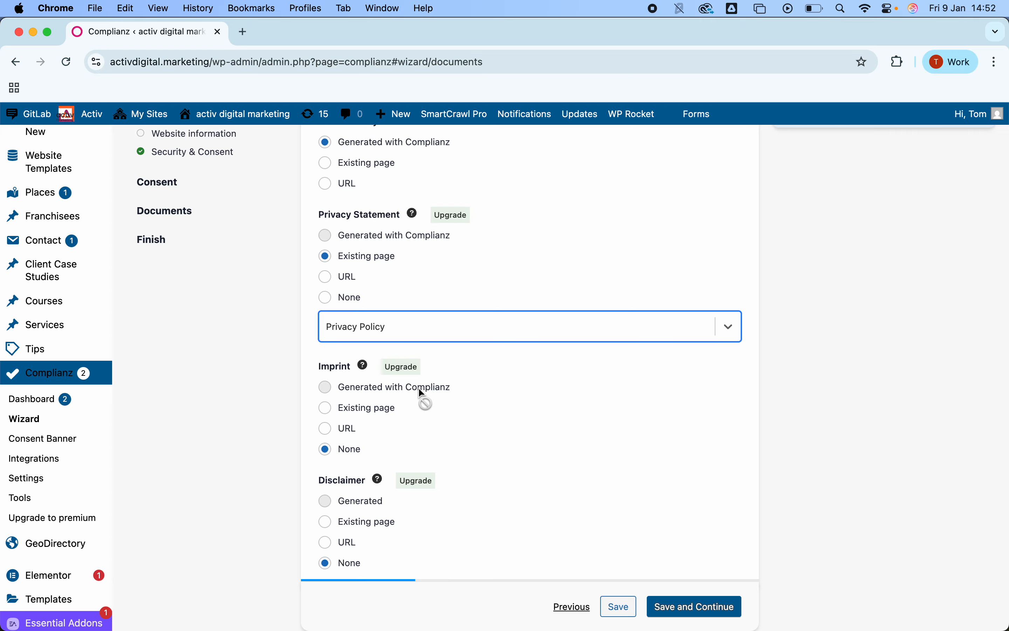
scroll(421, 392, down, 3)
mouse_move(378, 409)
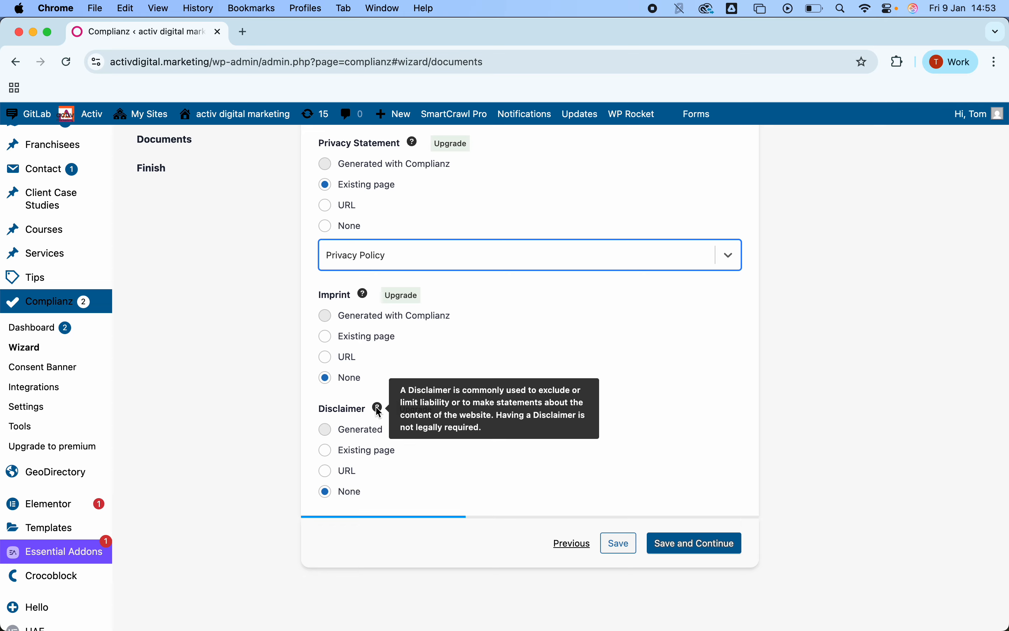
click(690, 544)
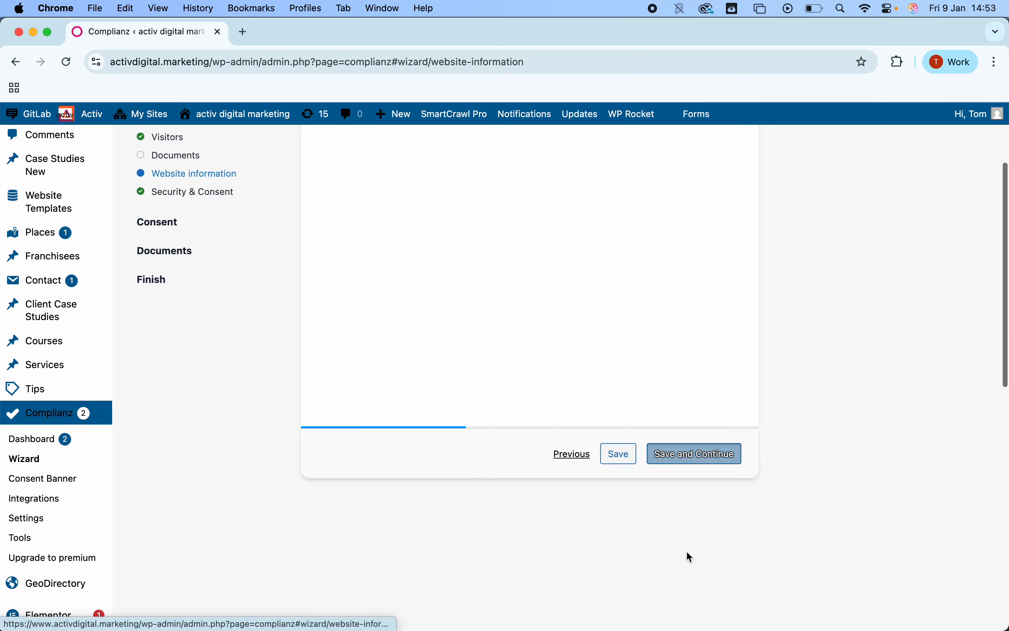
Step: Enter activ Marketing as the owner of the website
click(416, 329)
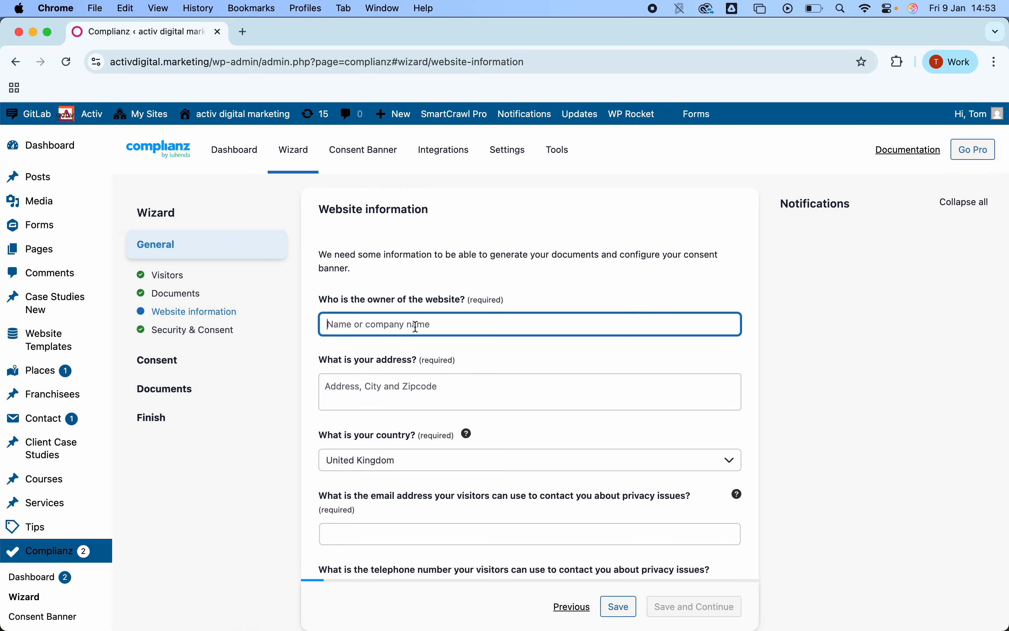
text(activ Marketing)
Step: Fill in the website owner's street address
click(430, 385)
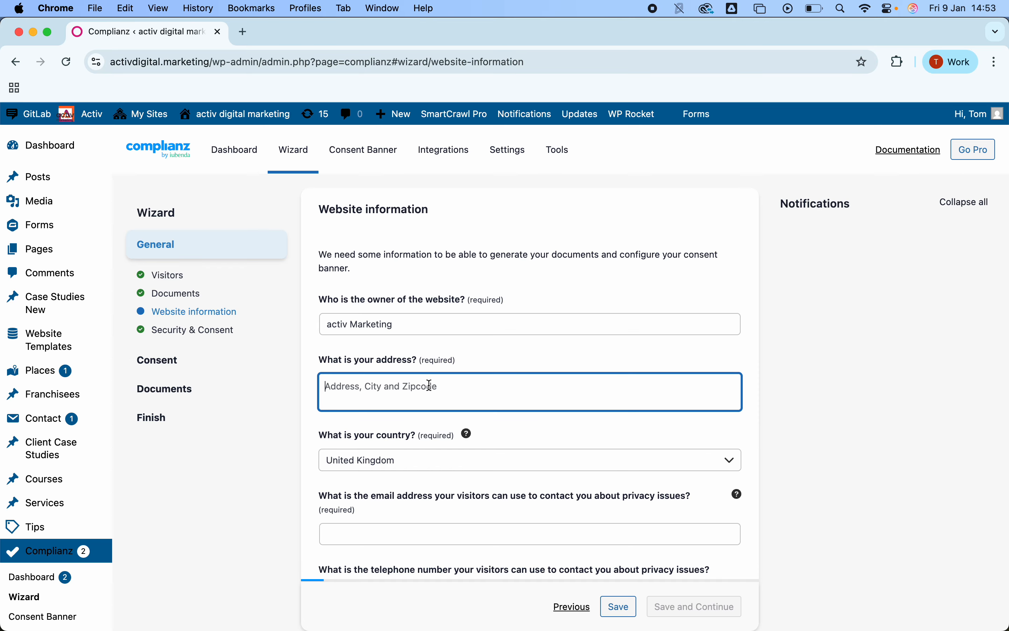
scroll(423, 389, down, 1)
scroll(423, 389, down, 1)
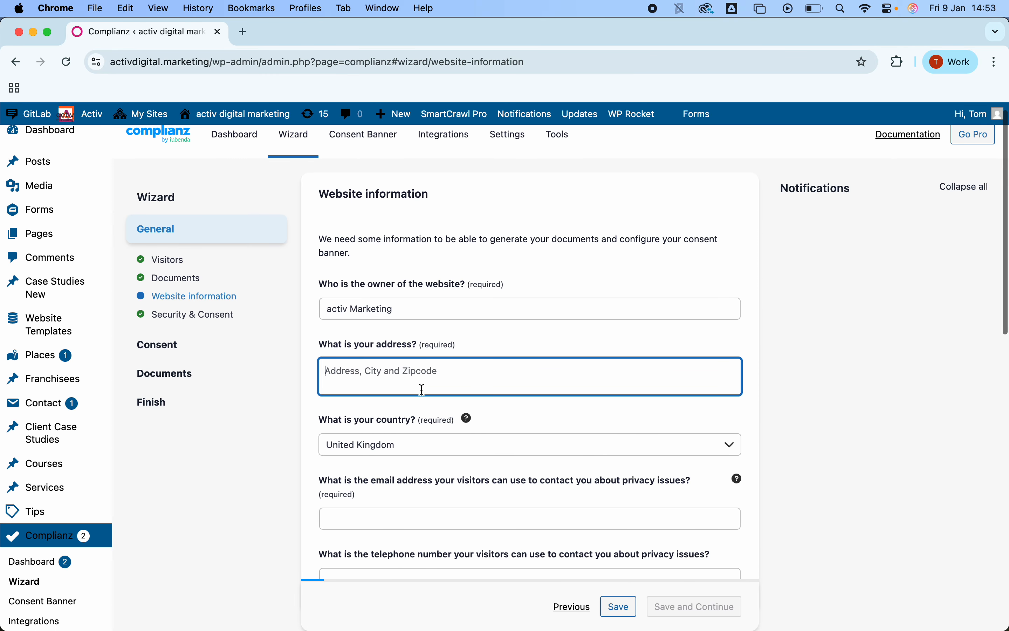
text(123 Fake)
key(BackSpace)
text(treet)
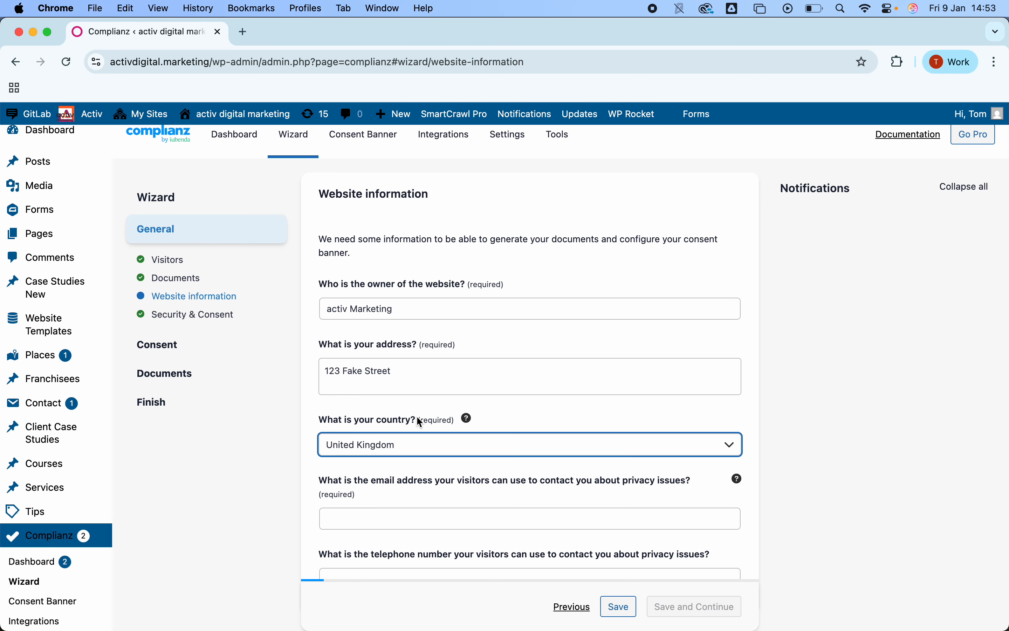
Step: Enter the contact e-mail address for privacy issues
click(416, 416)
scroll(416, 416, down, 3)
click(412, 436)
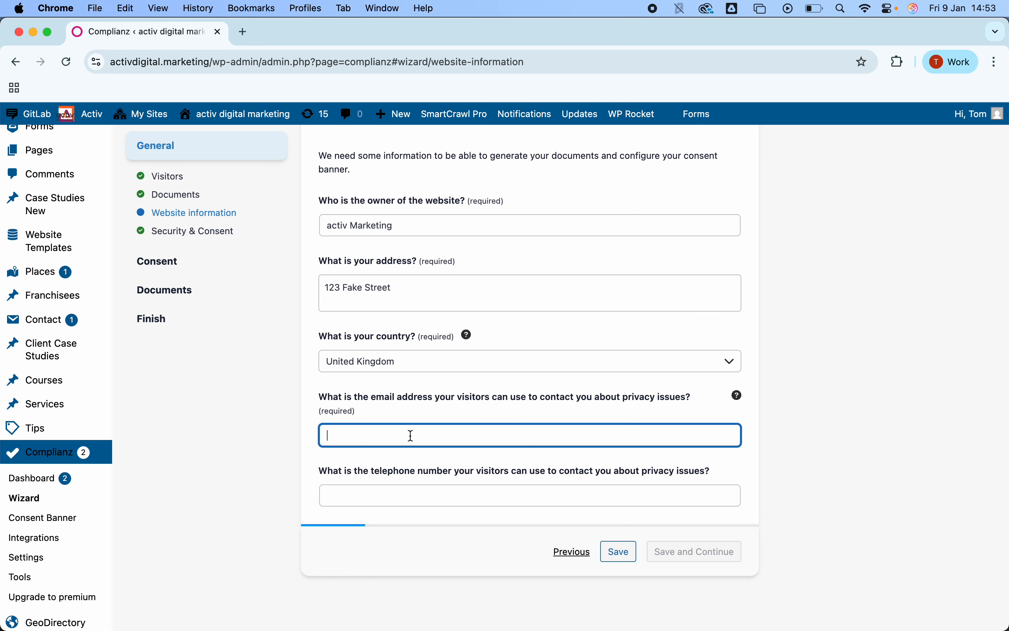
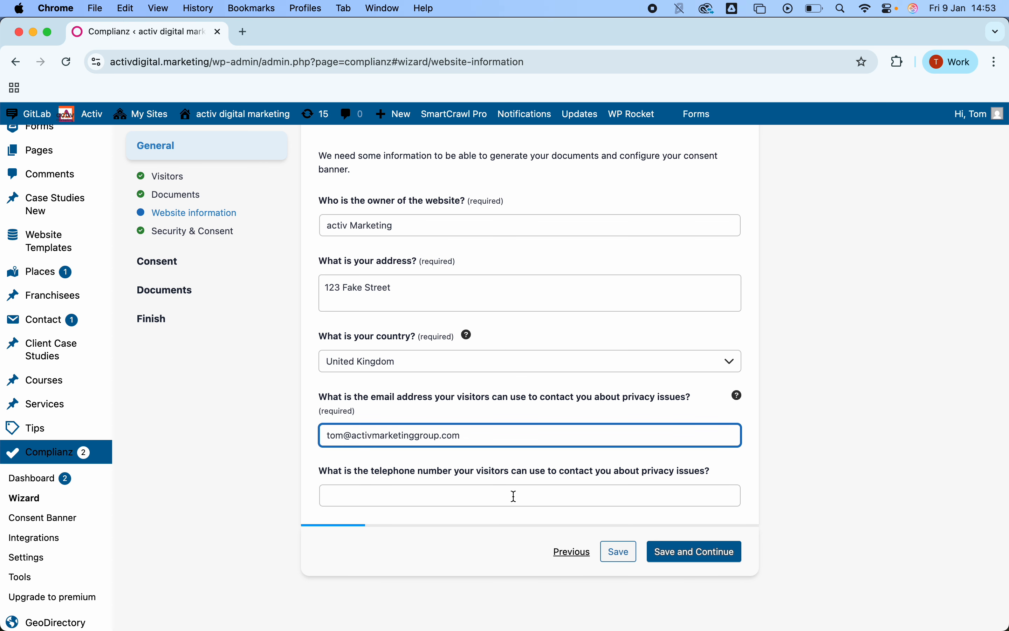
Step: Enter the contact telephone number for privacy issues and save the Website information step
click(417, 489)
text(0123456789)
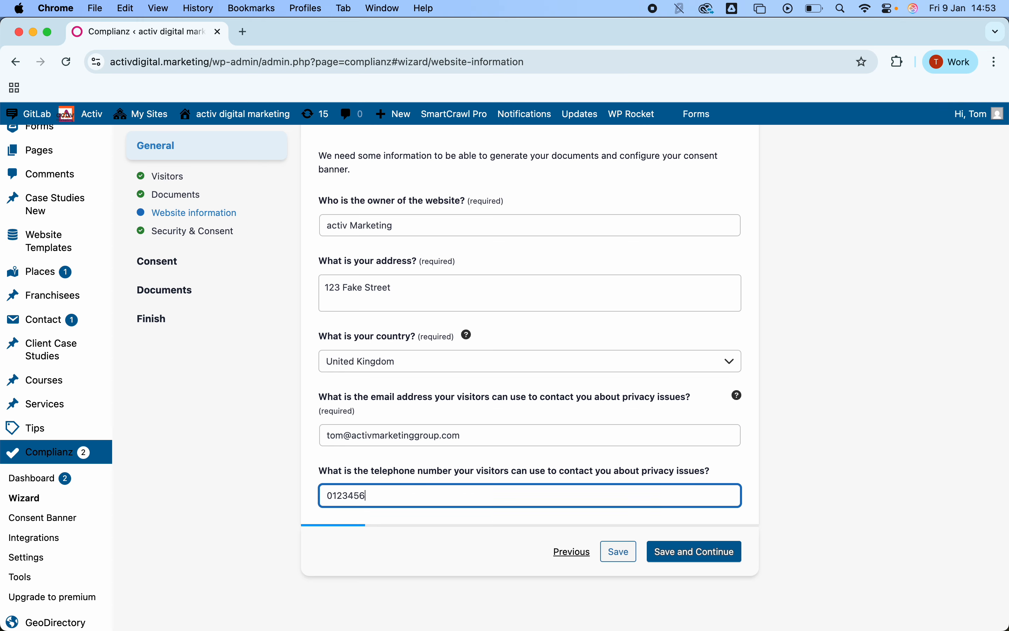
click(694, 551)
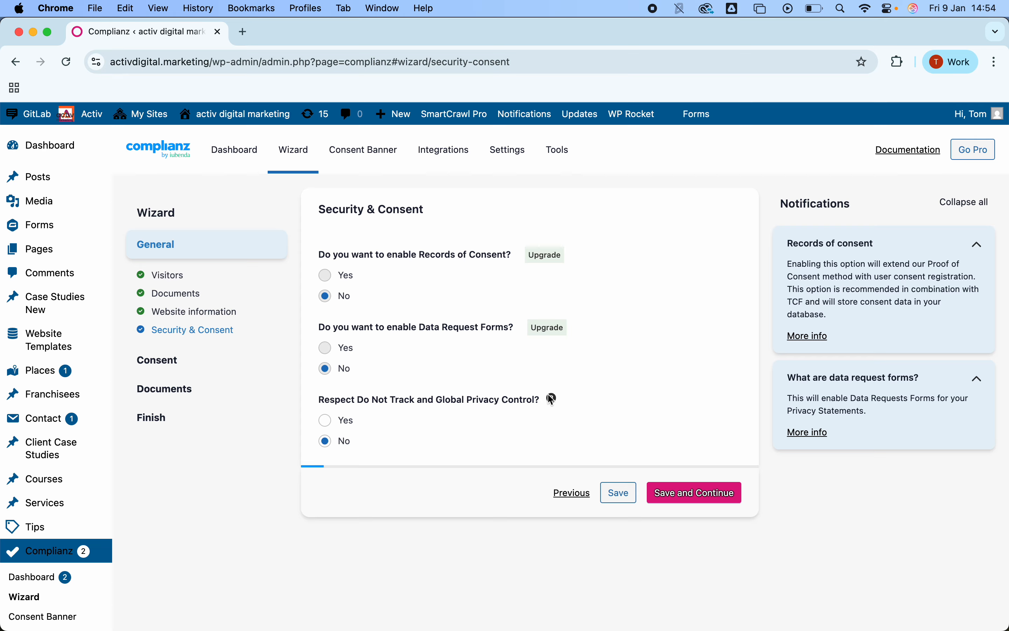
Step: Continue past the Security & Consent step with its default answers
mouse_move(555, 401)
click(692, 493)
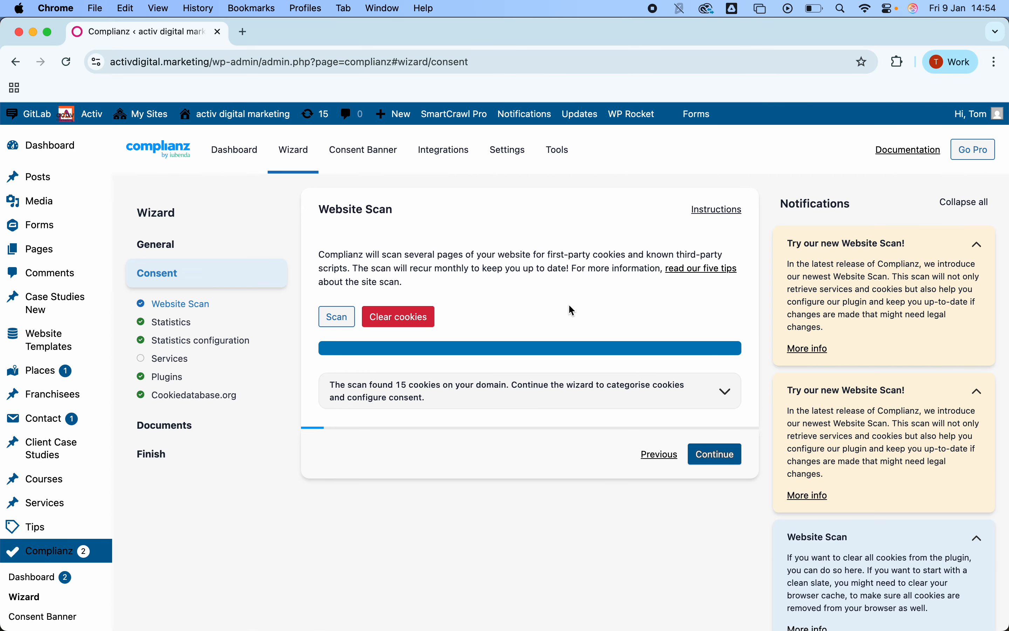
Step: Rescan the website for cookies, review the detected cookie list, and continue to Statistics
click(726, 393)
scroll(573, 409, down, 3)
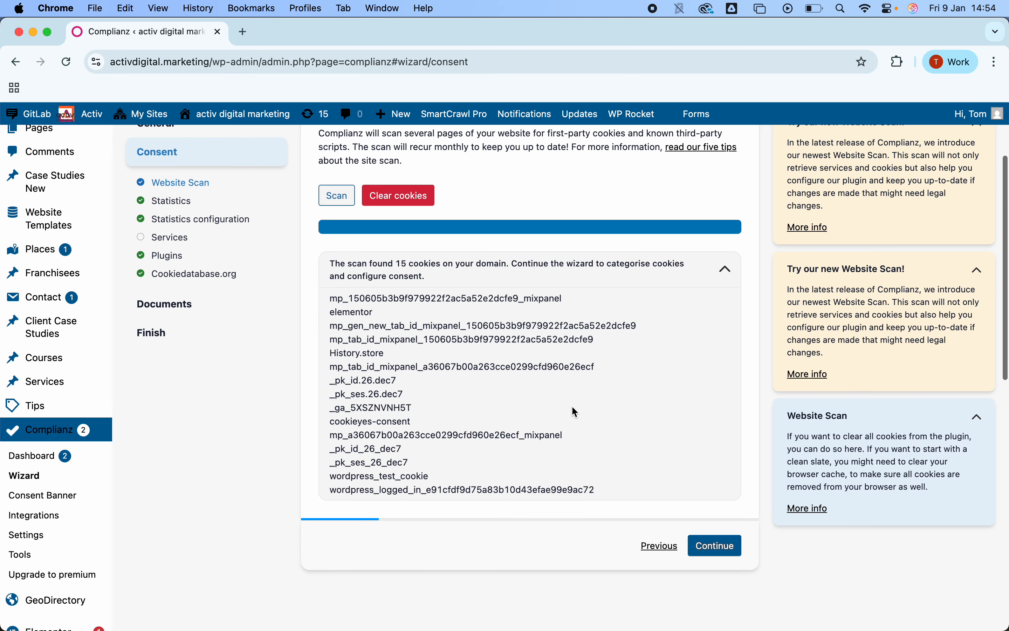
scroll(572, 405, up, 2)
click(334, 284)
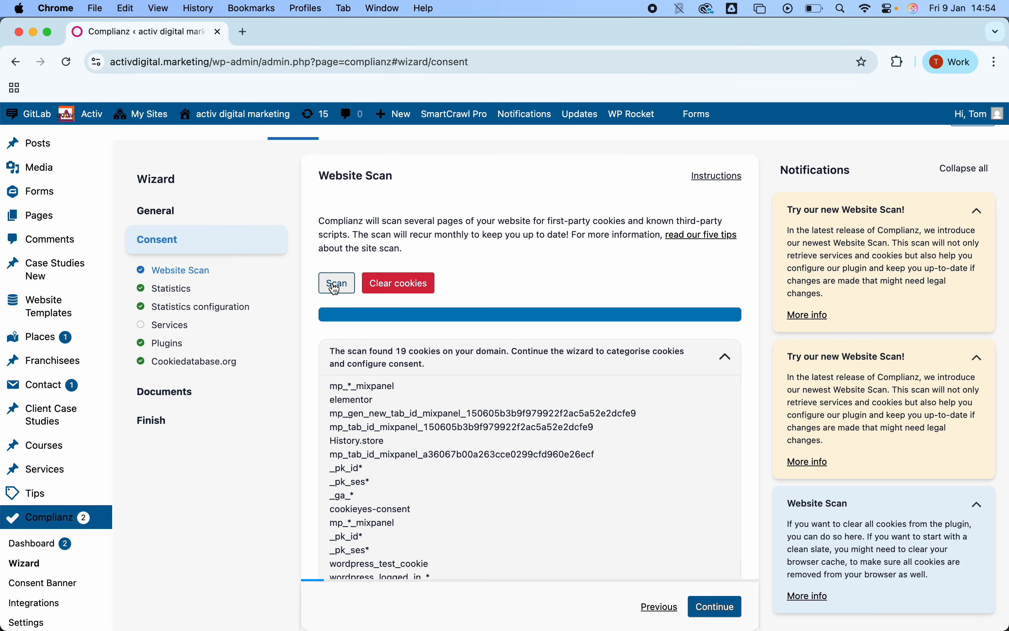
scroll(423, 383, down, 3)
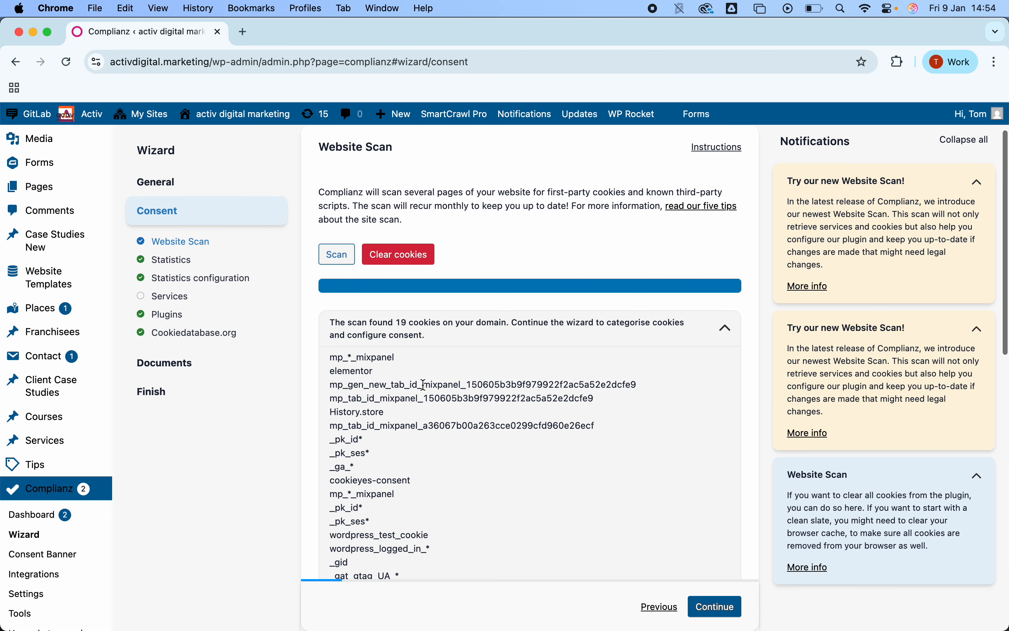
scroll(423, 386, down, 2)
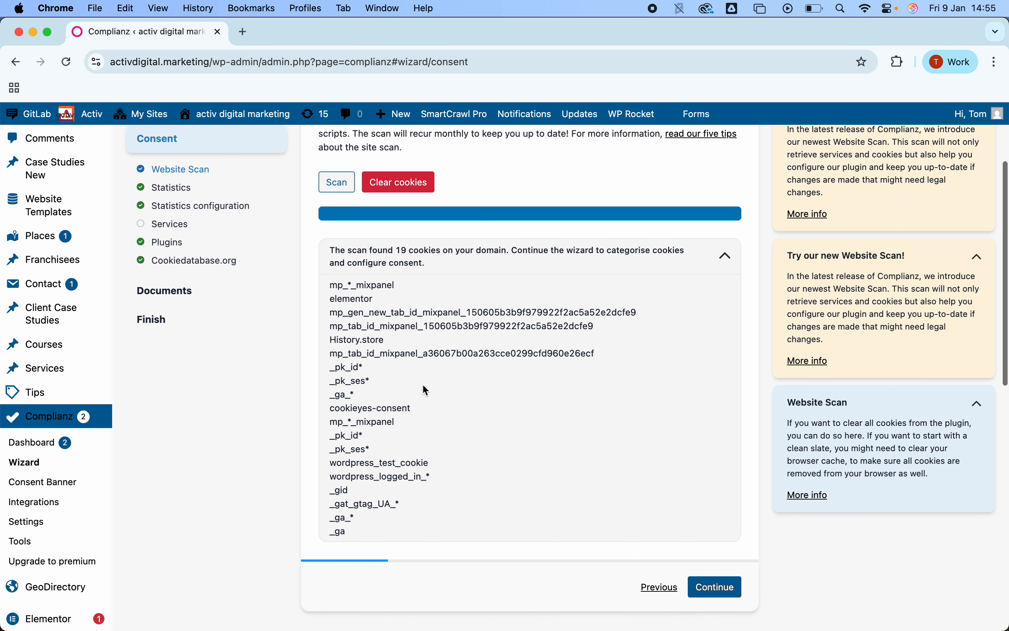
scroll(425, 389, up, 2)
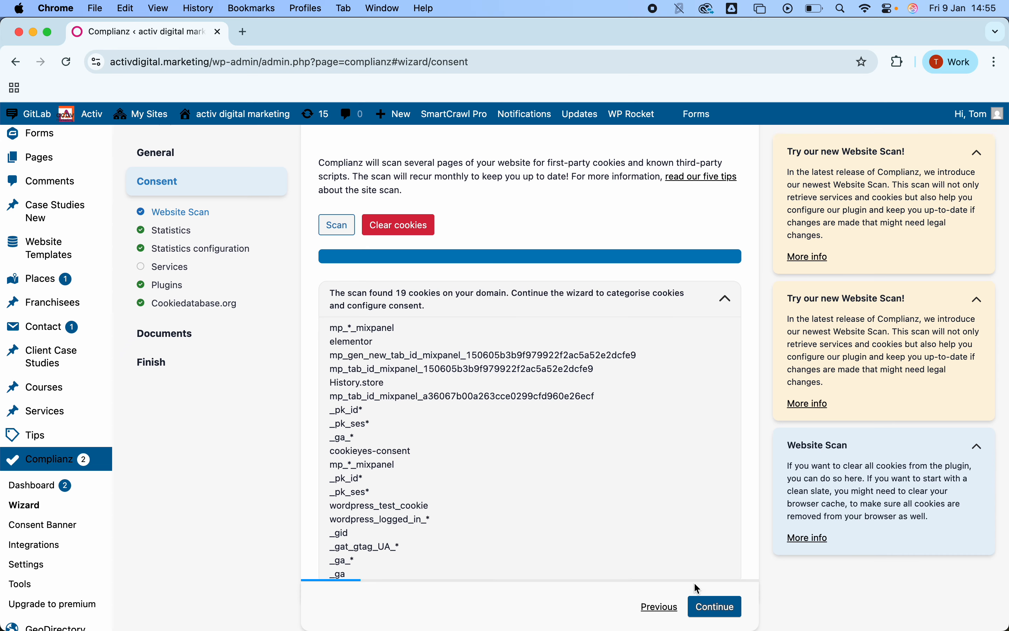
click(726, 613)
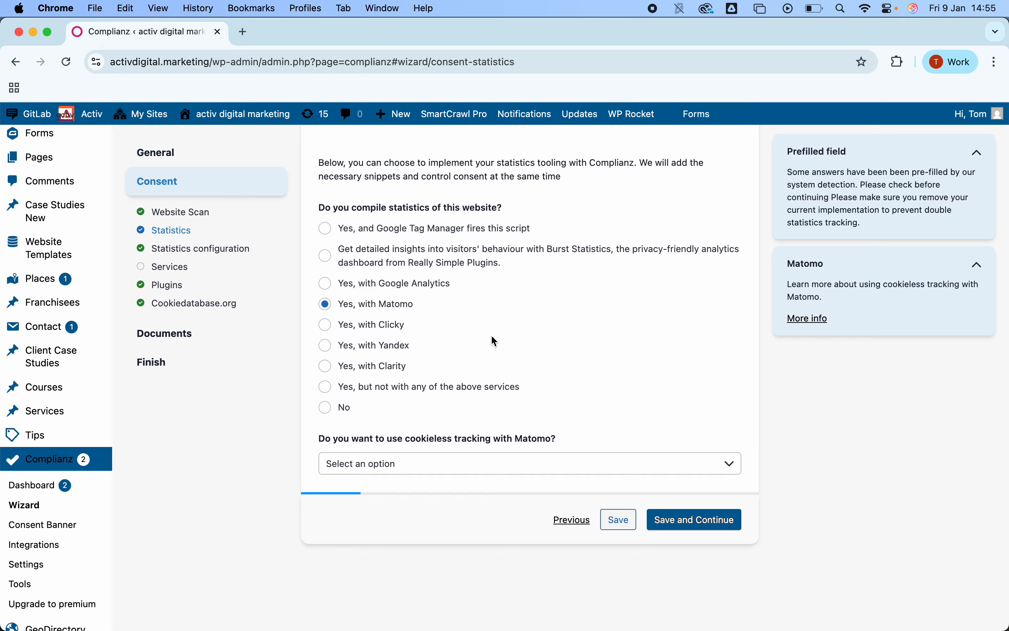
click(452, 471)
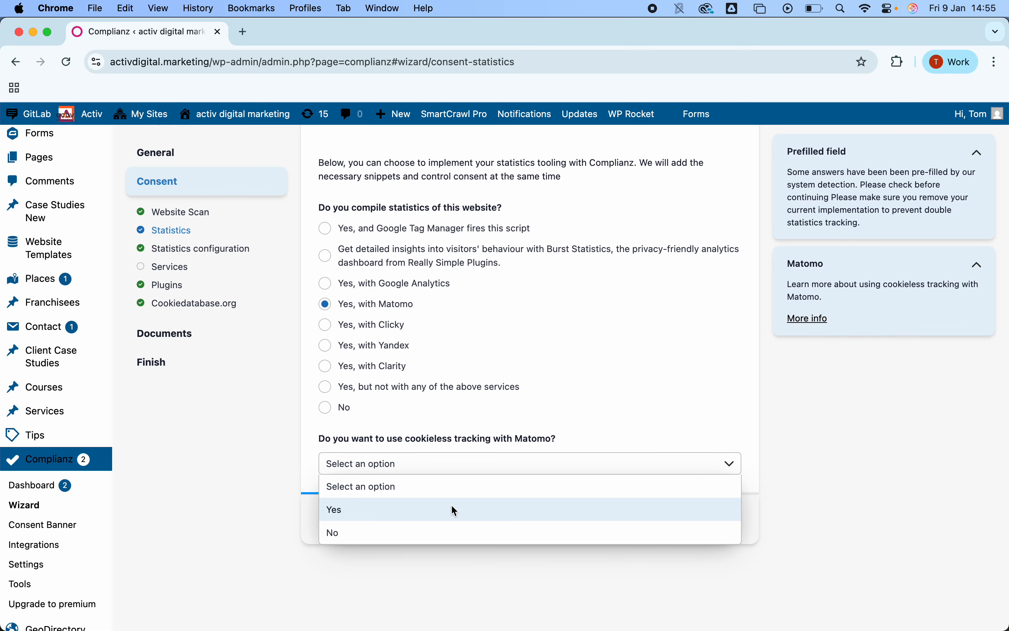
click(331, 284)
click(331, 284)
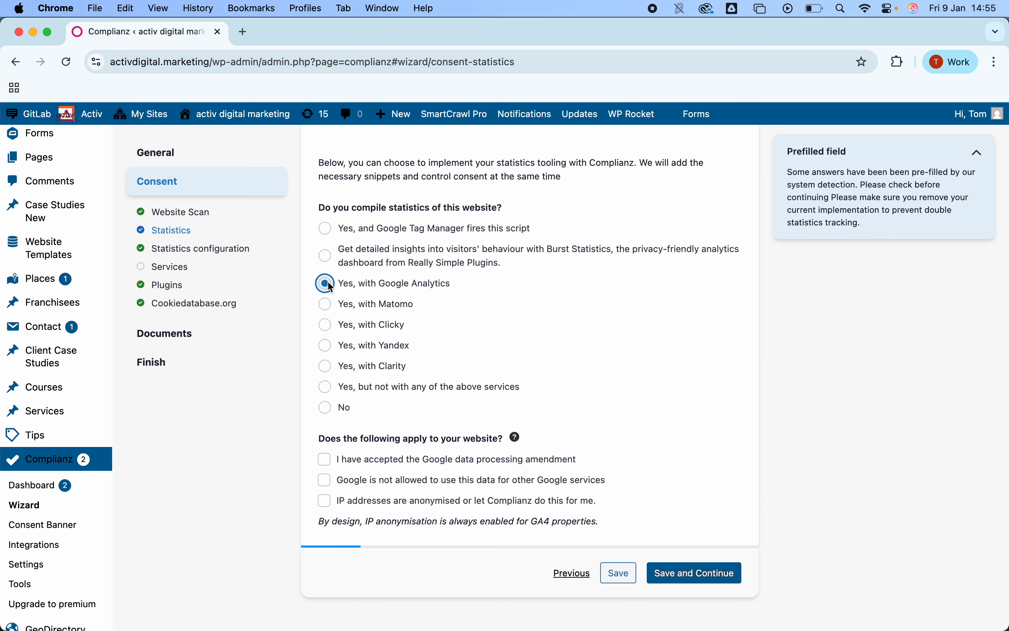
click(326, 303)
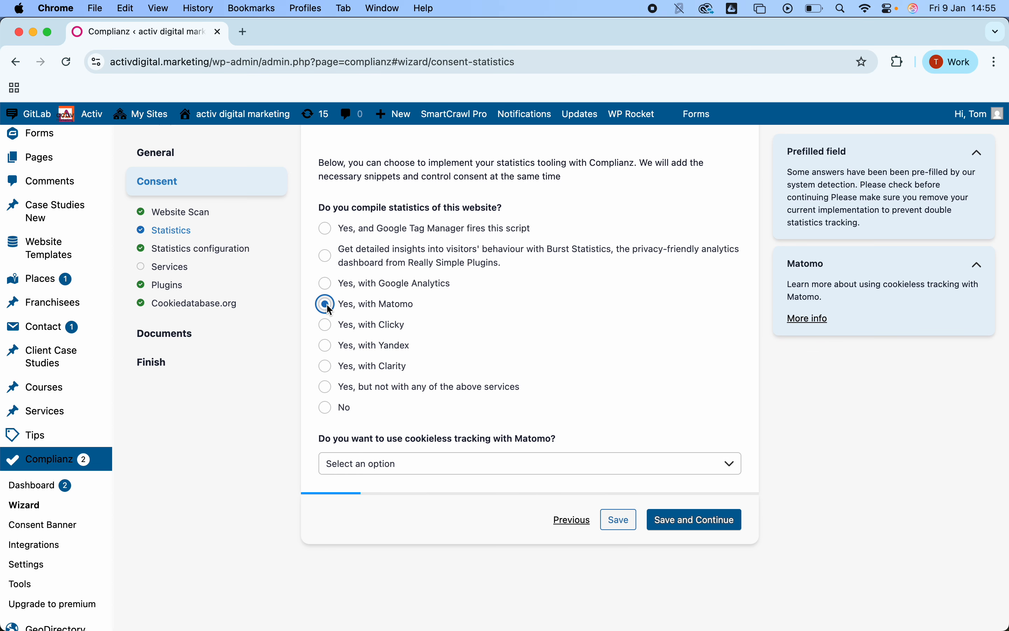
Step: Enable cookieless tracking with Matomo
click(376, 464)
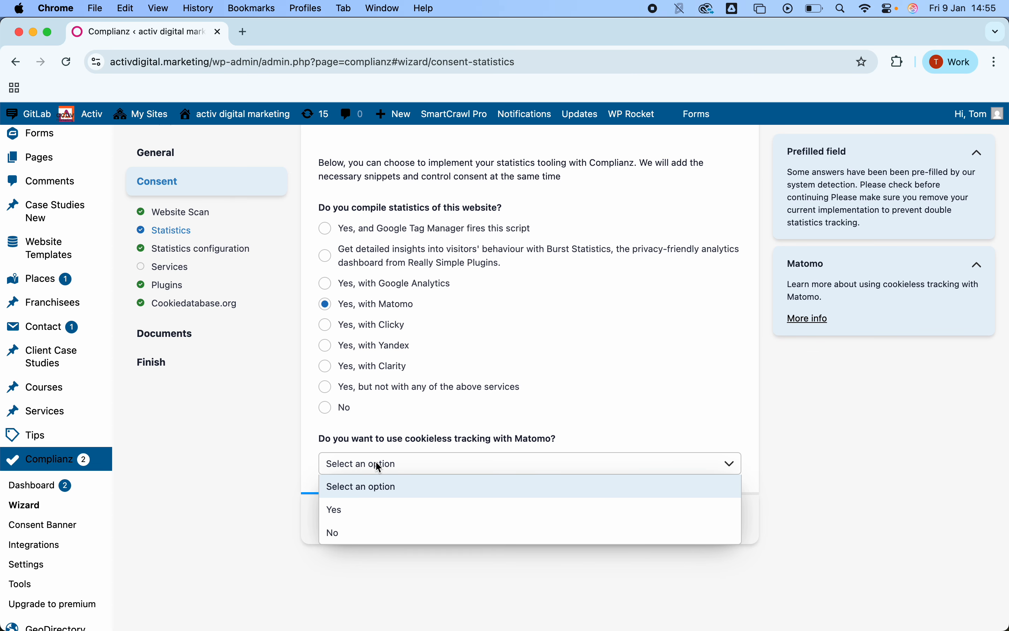
click(375, 508)
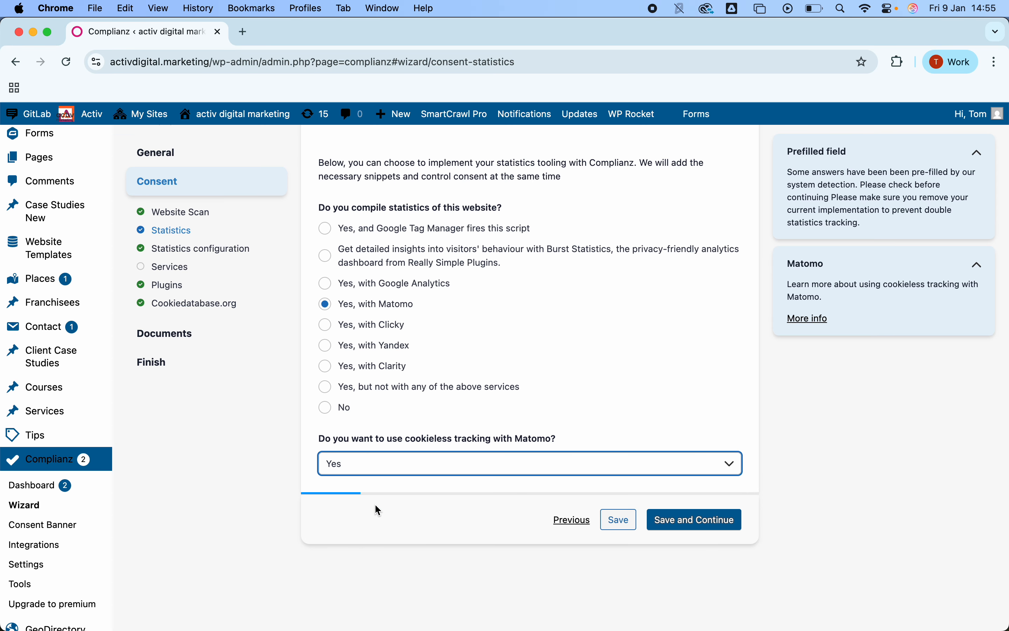
Step: Open the live activdigital.marketing homepage in a new tab, view its page source, and search it for matomo
click(244, 33)
text(activ)
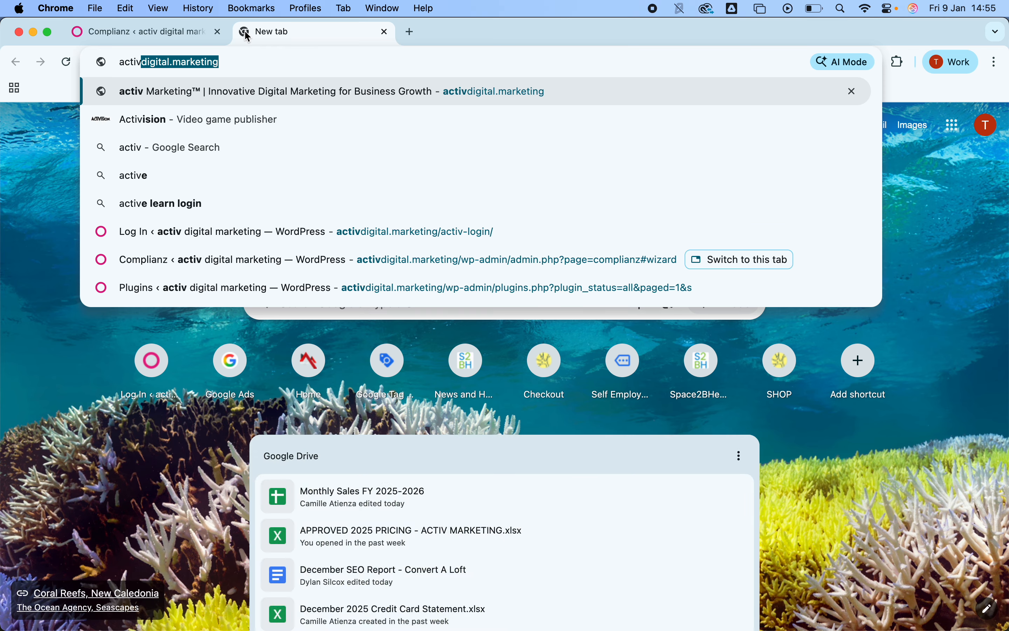
key(Return)
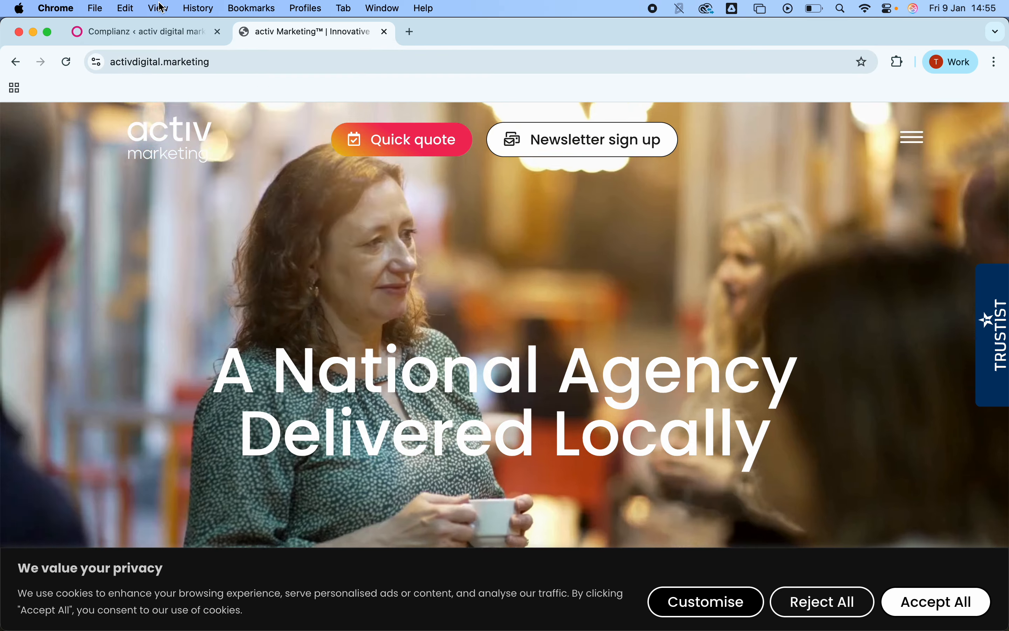
click(160, 8)
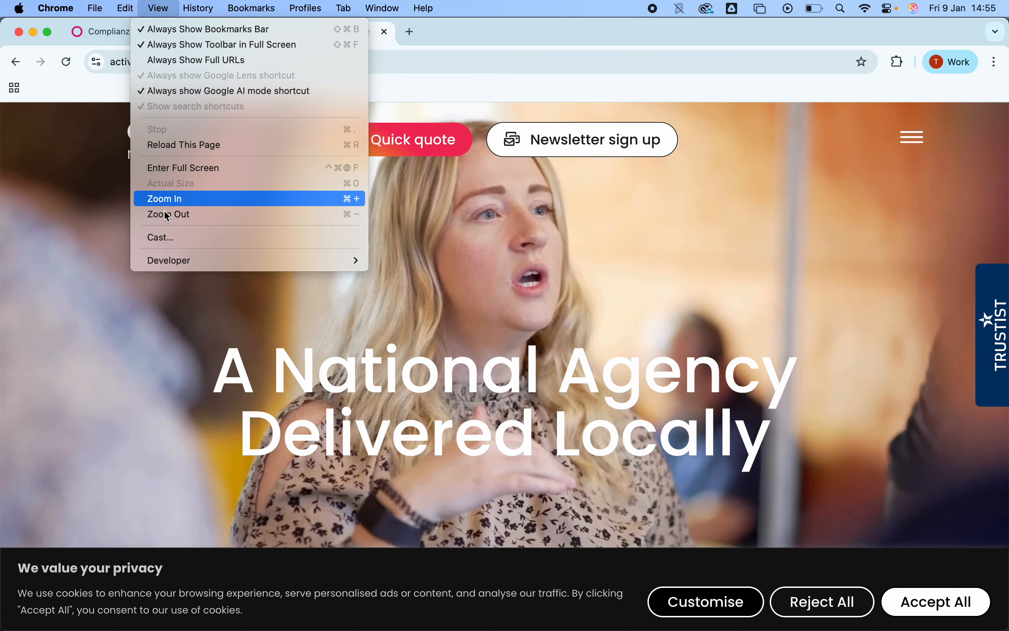
mouse_move(168, 260)
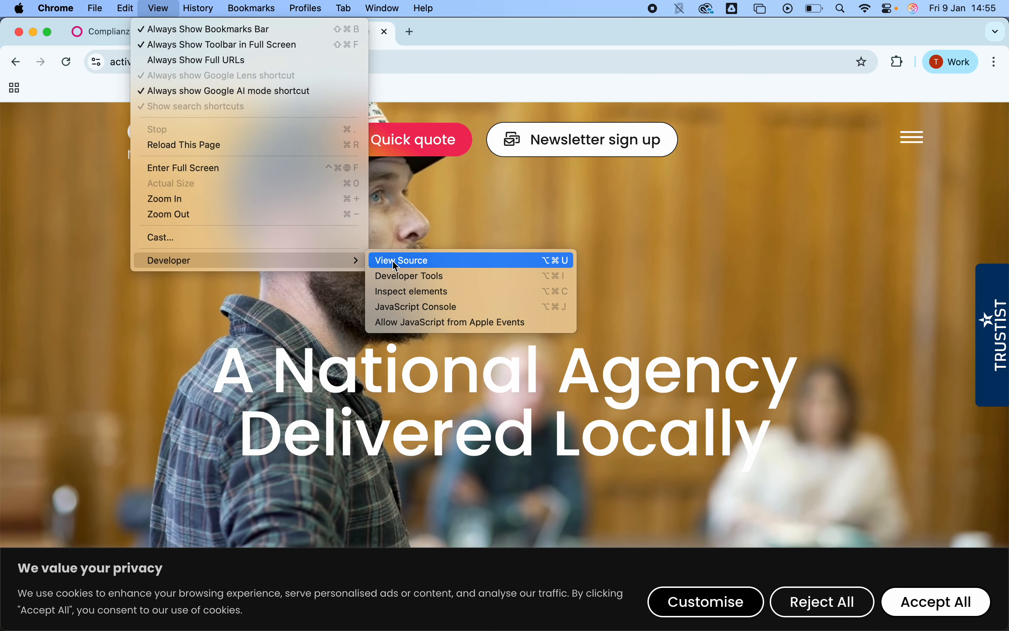
click(392, 259)
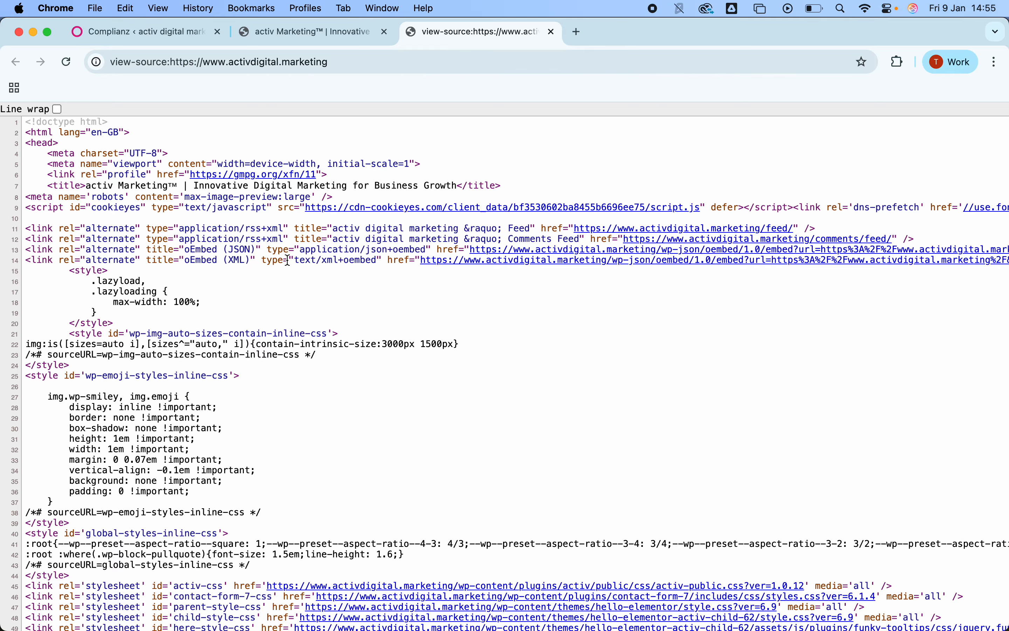
scroll(277, 332, down, 1)
key(super+f)
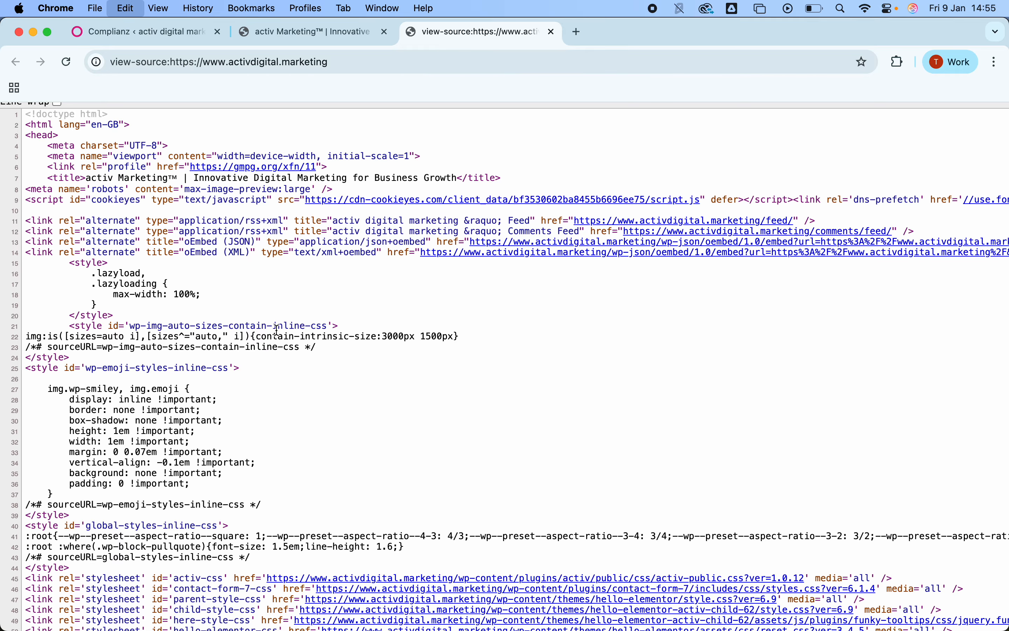
text(matomo)
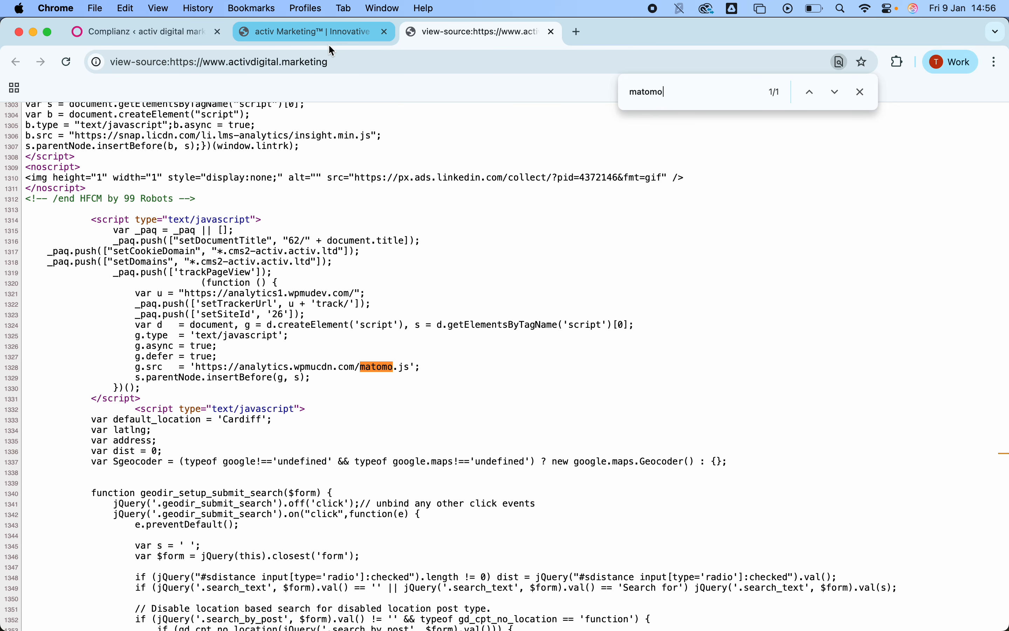
Step: Return to the Complianz wizard and save the Statistics step to continue to Statistics configuration
click(326, 29)
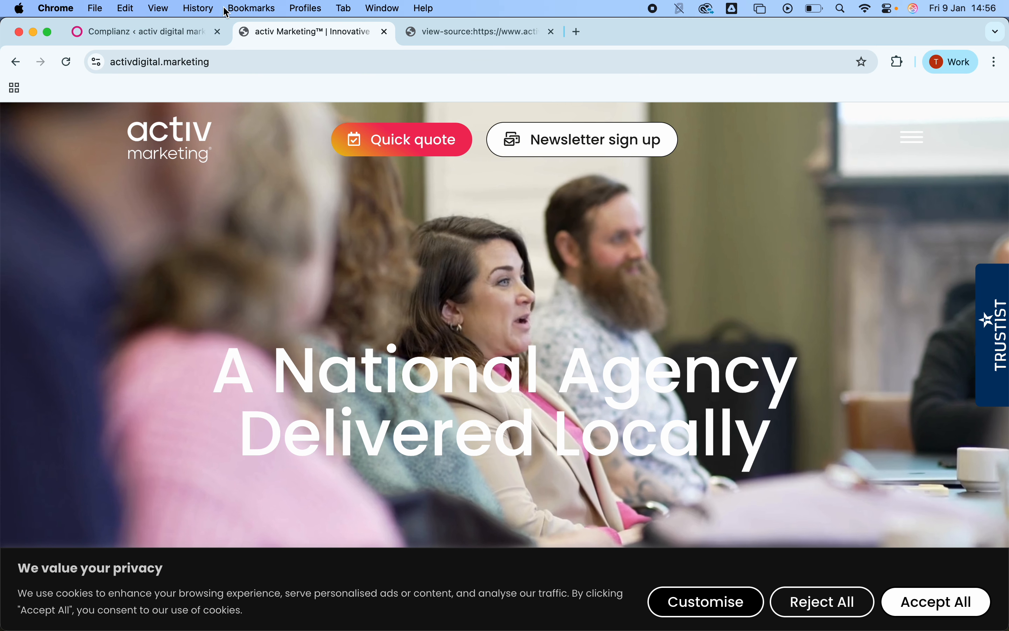
click(174, 37)
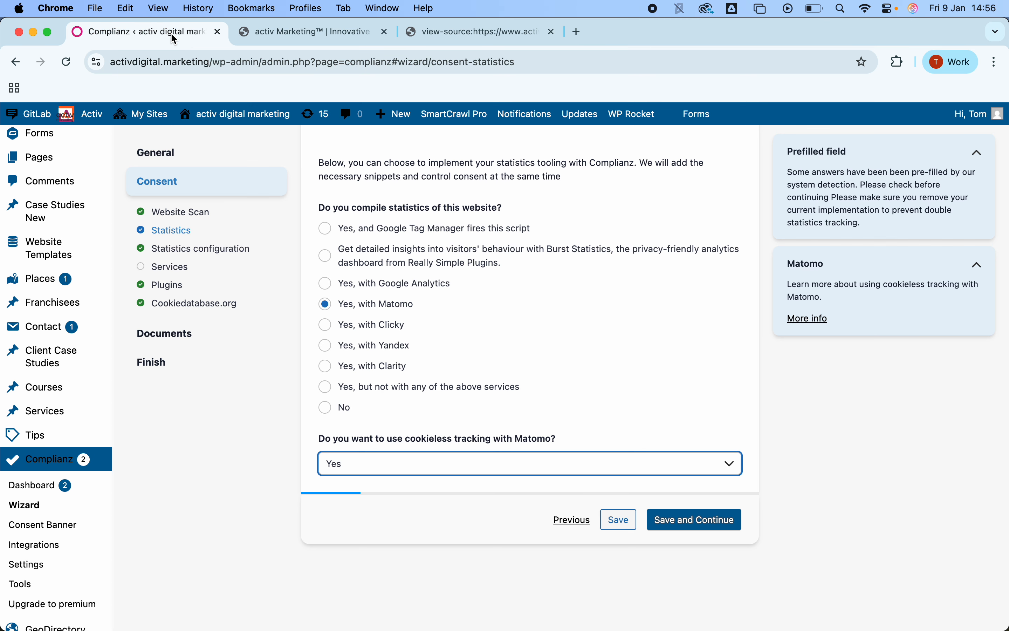
click(672, 522)
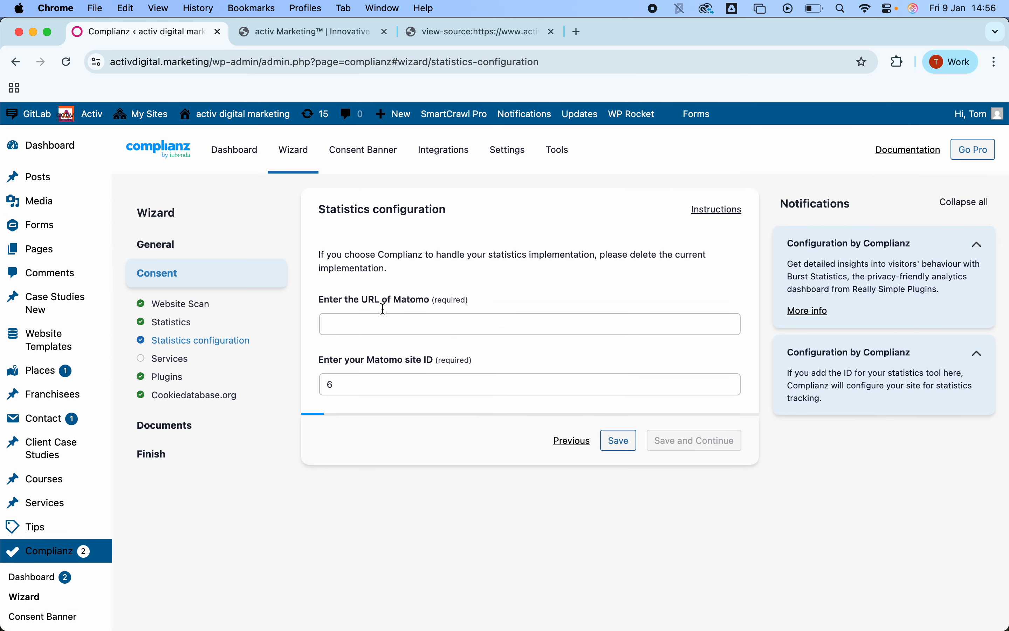
click(432, 323)
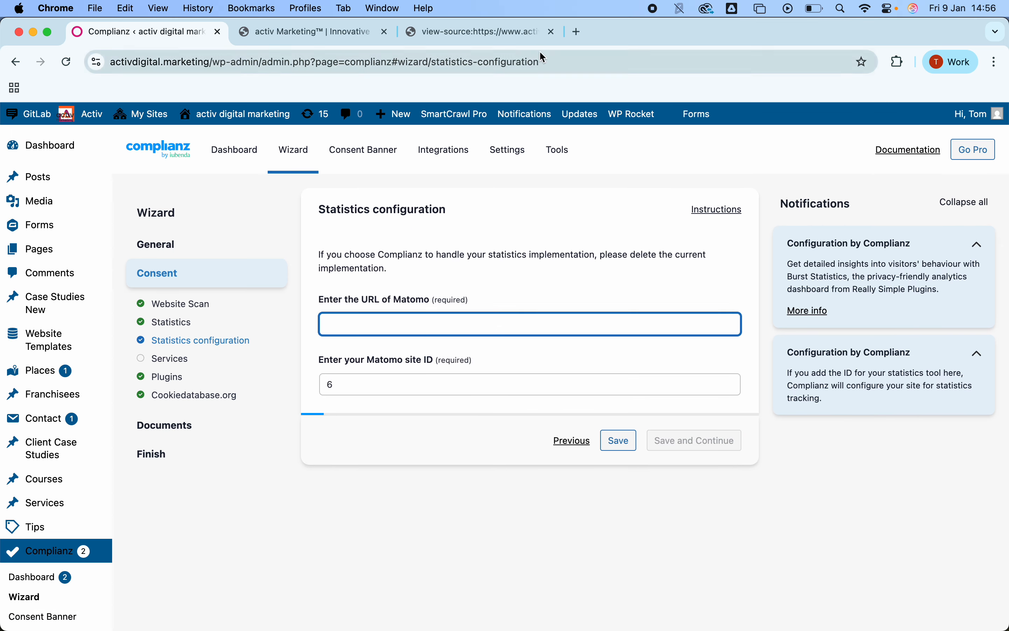
click(472, 40)
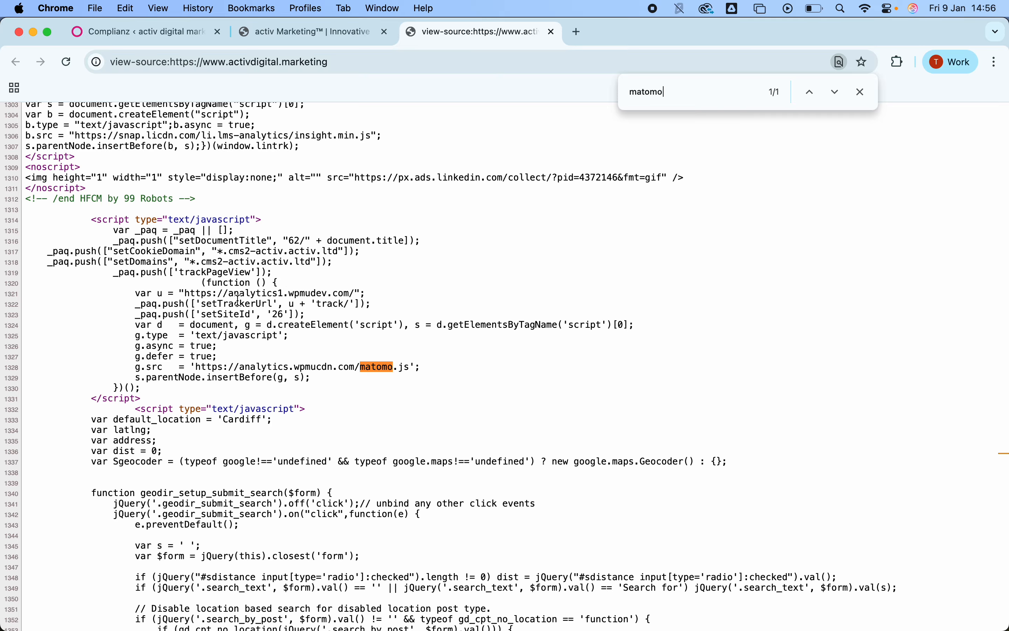
drag(186, 295, 354, 291)
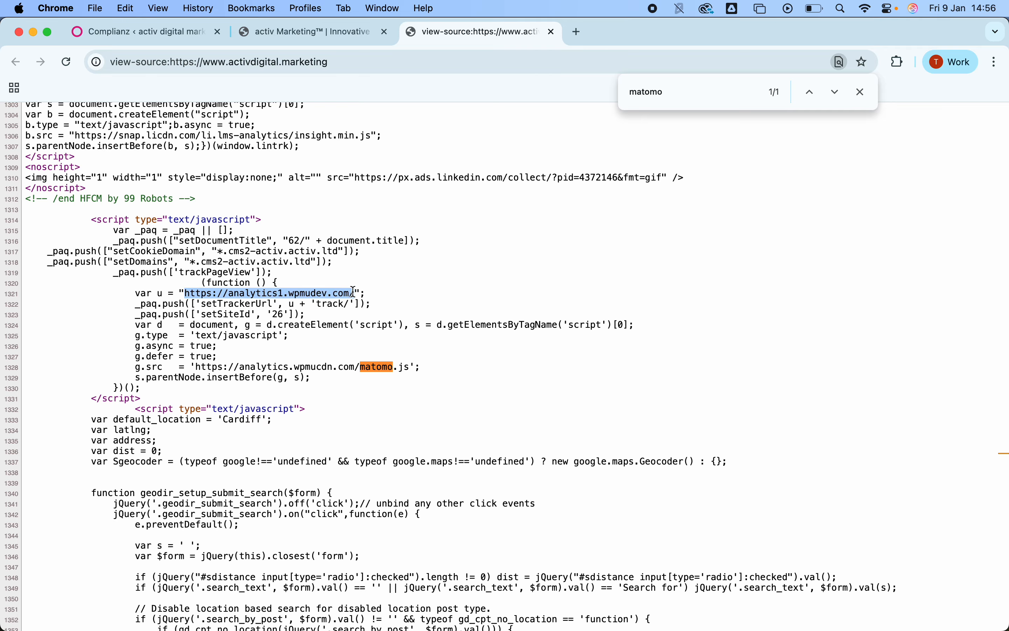
key(super+c)
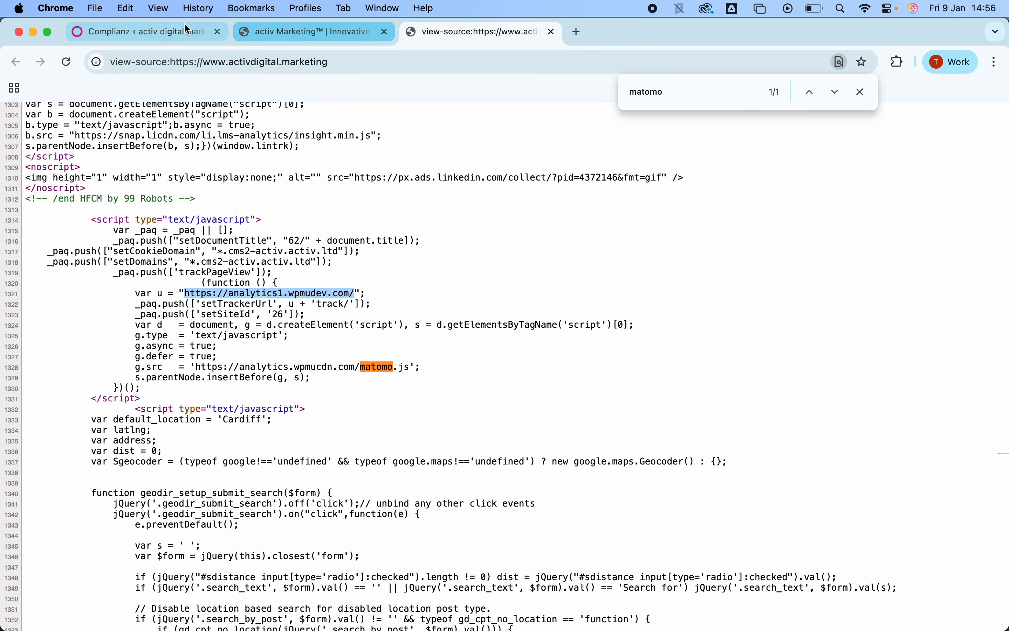
click(174, 26)
key(super+v)
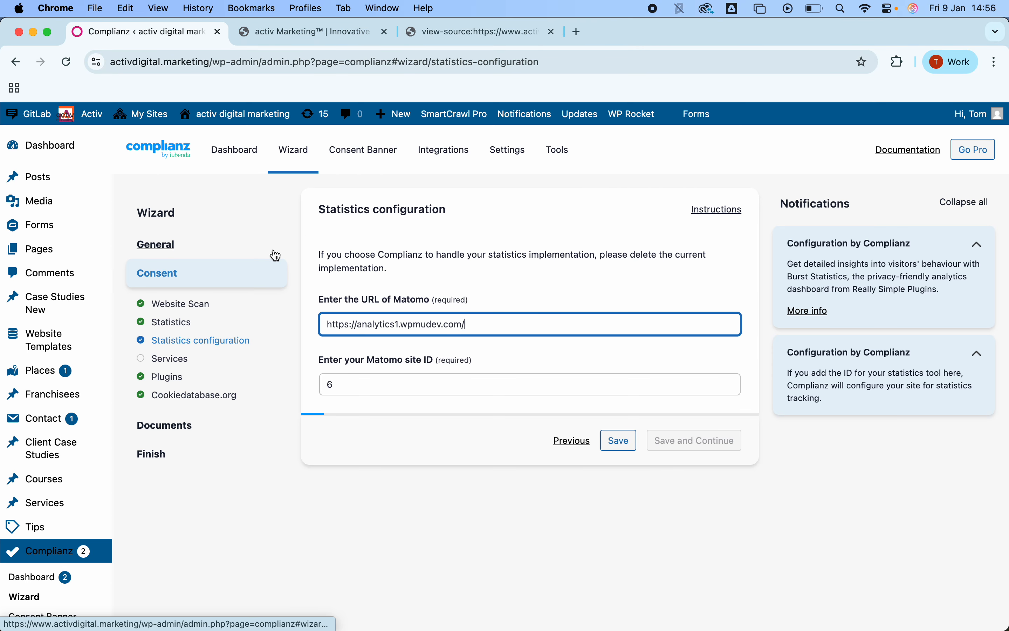
Step: Copy the Matomo site ID 26 from the page source into the site ID field and save the configuration step
click(487, 26)
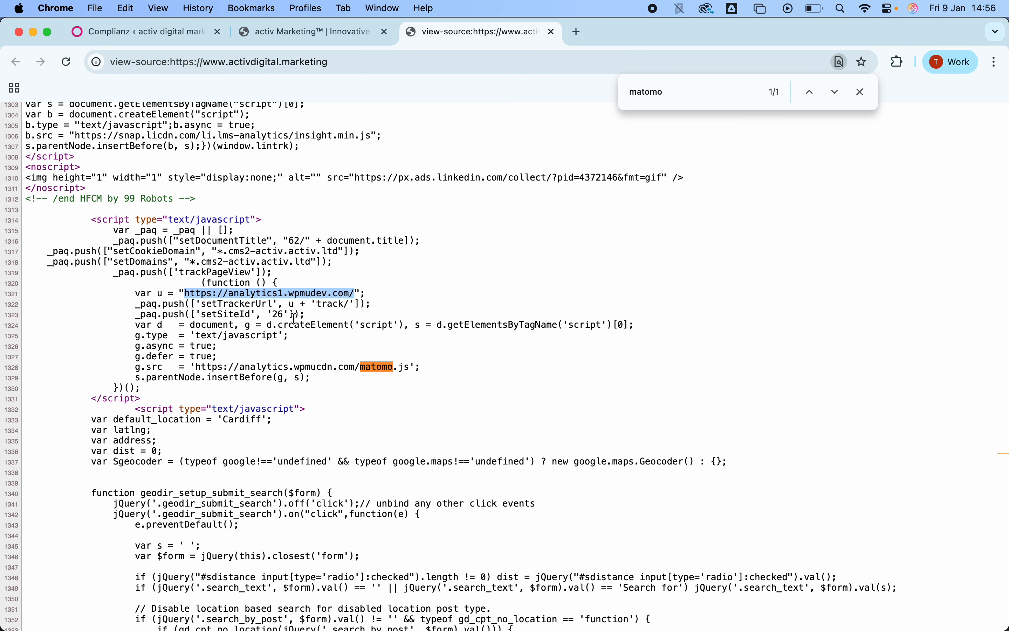
drag(286, 314, 277, 312)
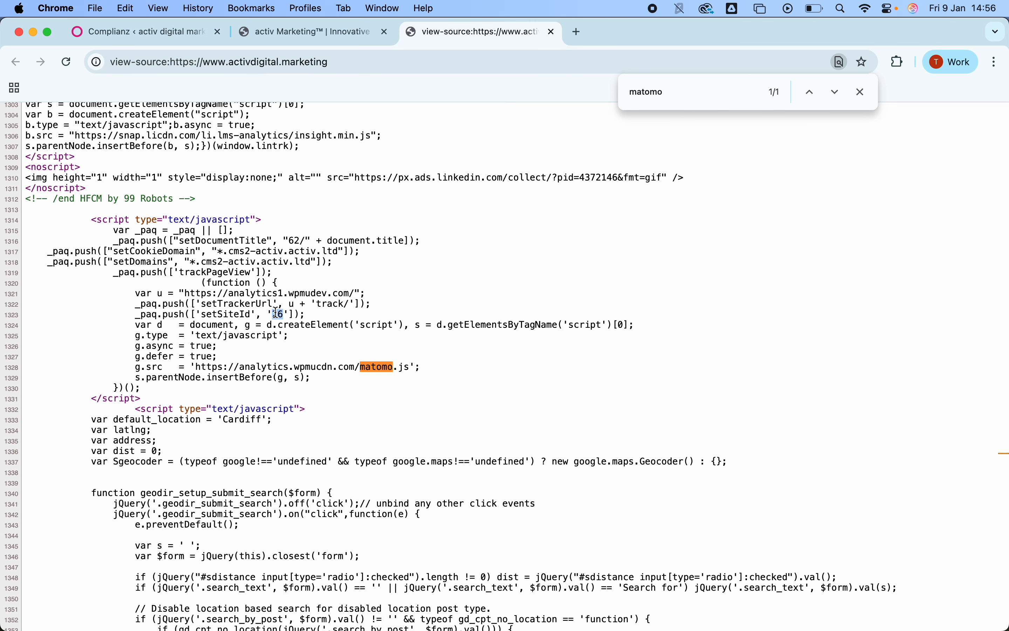
click(182, 29)
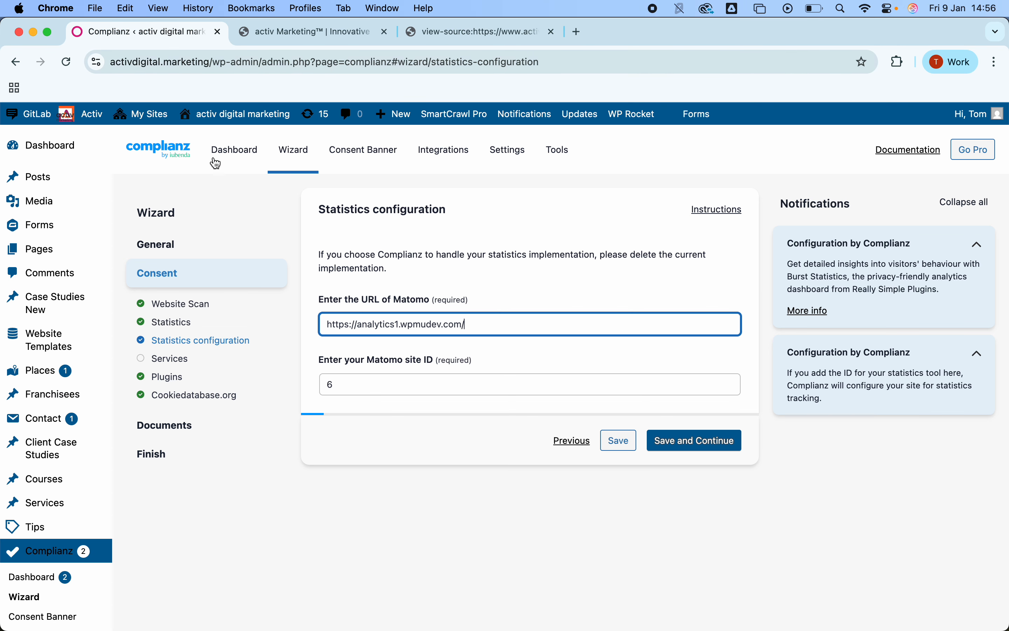
click(329, 384)
key(super+v)
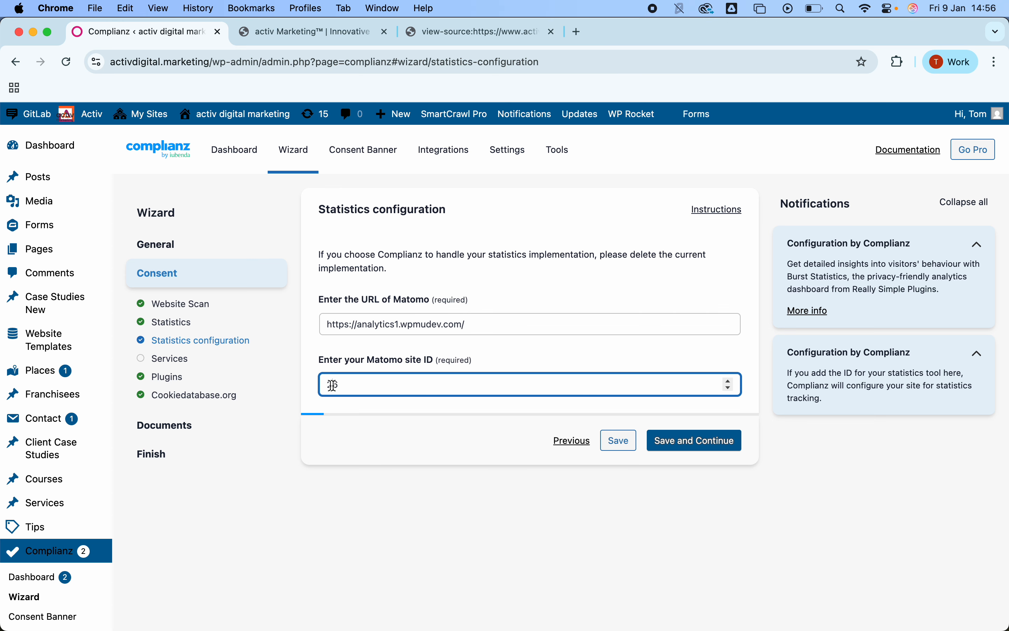
click(698, 443)
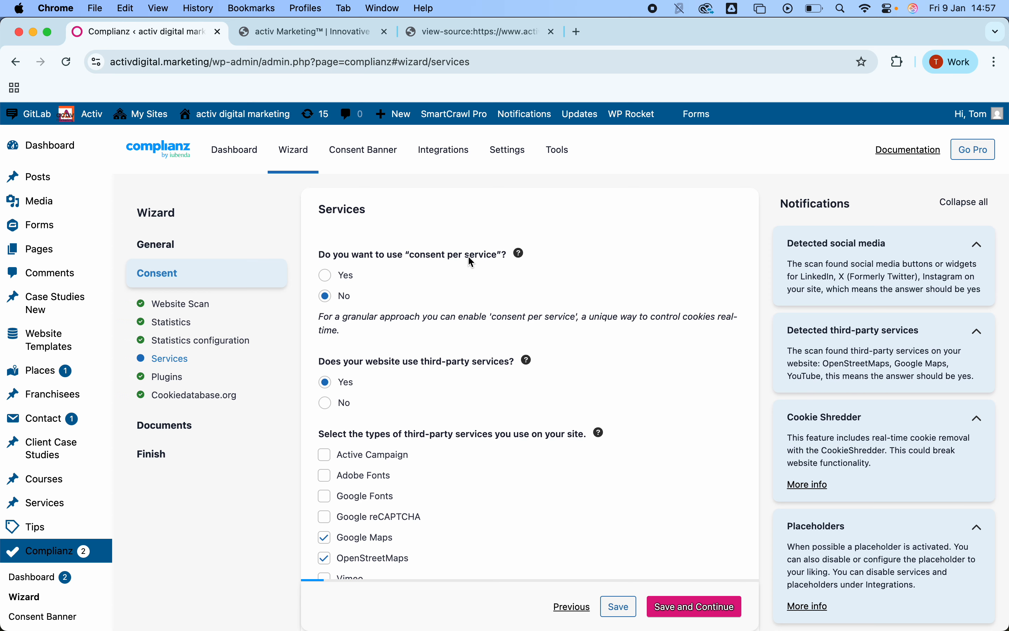
Step: Review the selected third-party services and social media on the Services step, expanding the full service list, and continue
scroll(468, 256, down, 3)
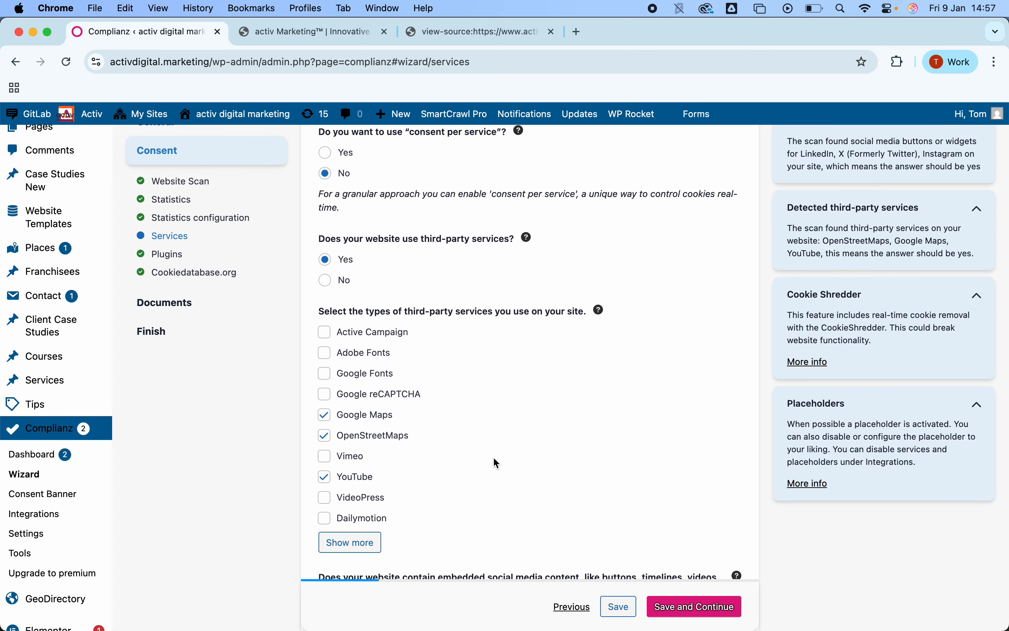
scroll(495, 458, down, 1)
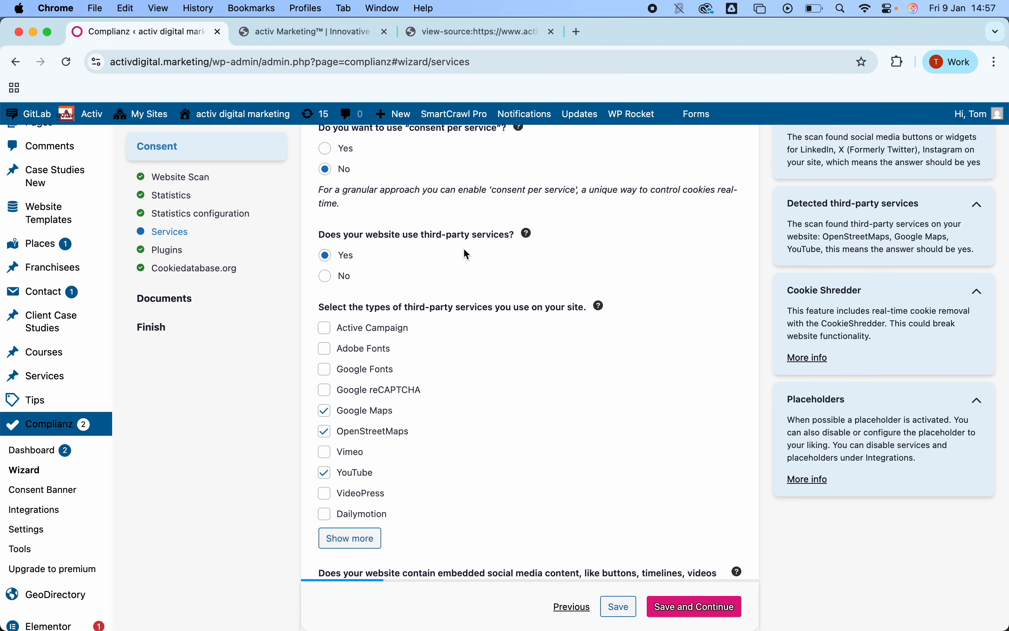
scroll(494, 356, down, 4)
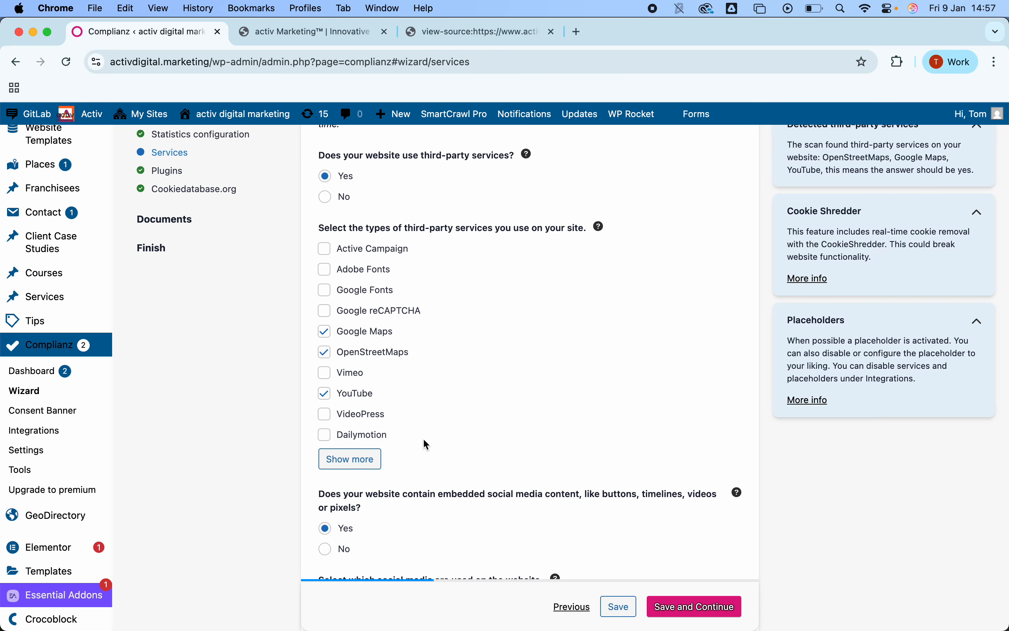
click(352, 459)
scroll(364, 413, down, 5)
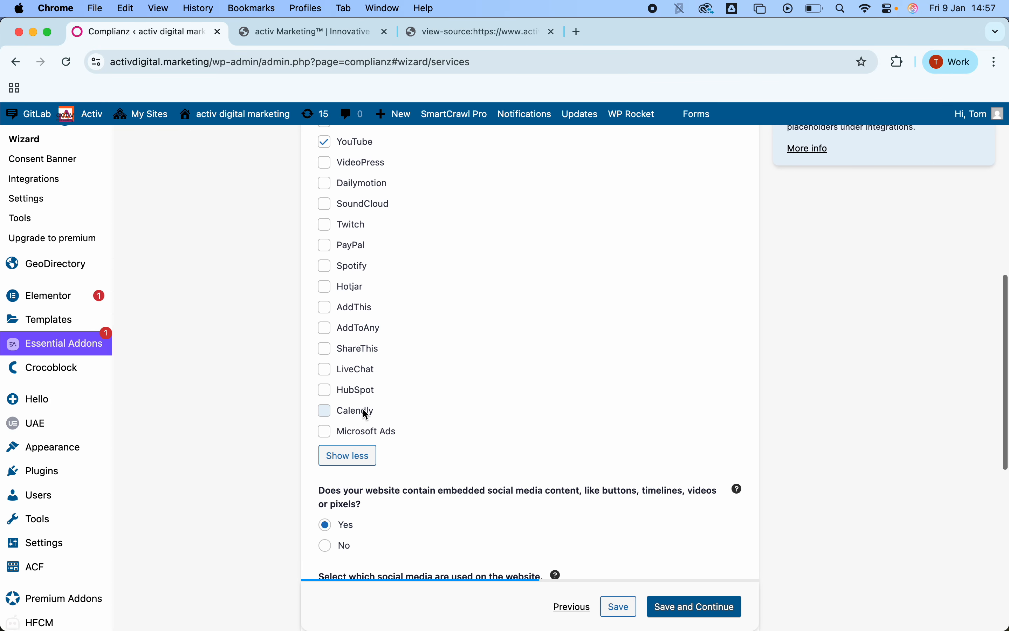
scroll(363, 407, up, 4)
scroll(363, 407, up, 5)
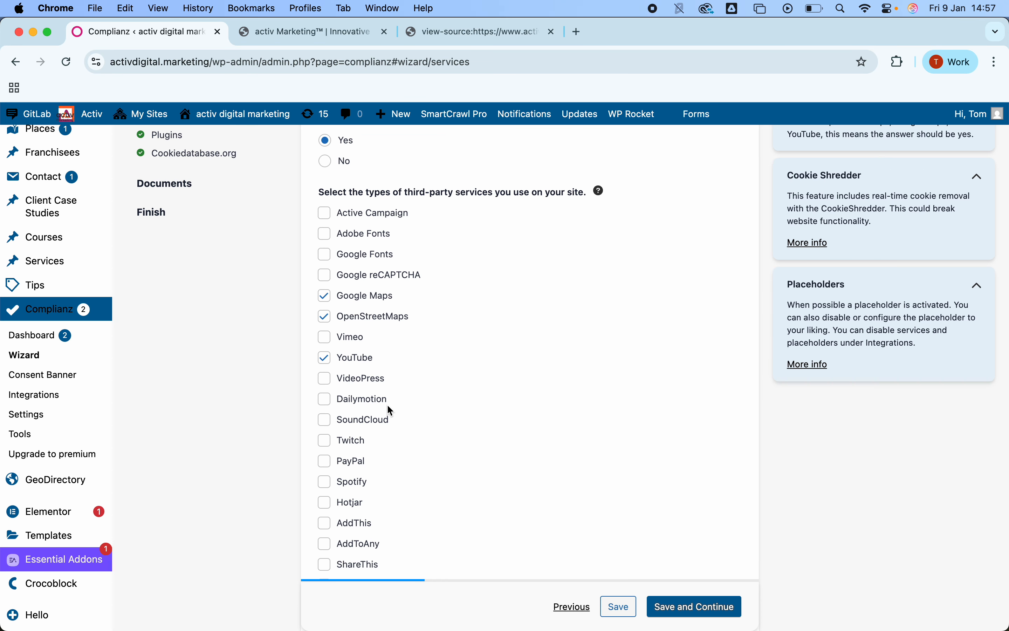
scroll(390, 408, up, 1)
scroll(390, 409, down, 8)
scroll(391, 411, down, 5)
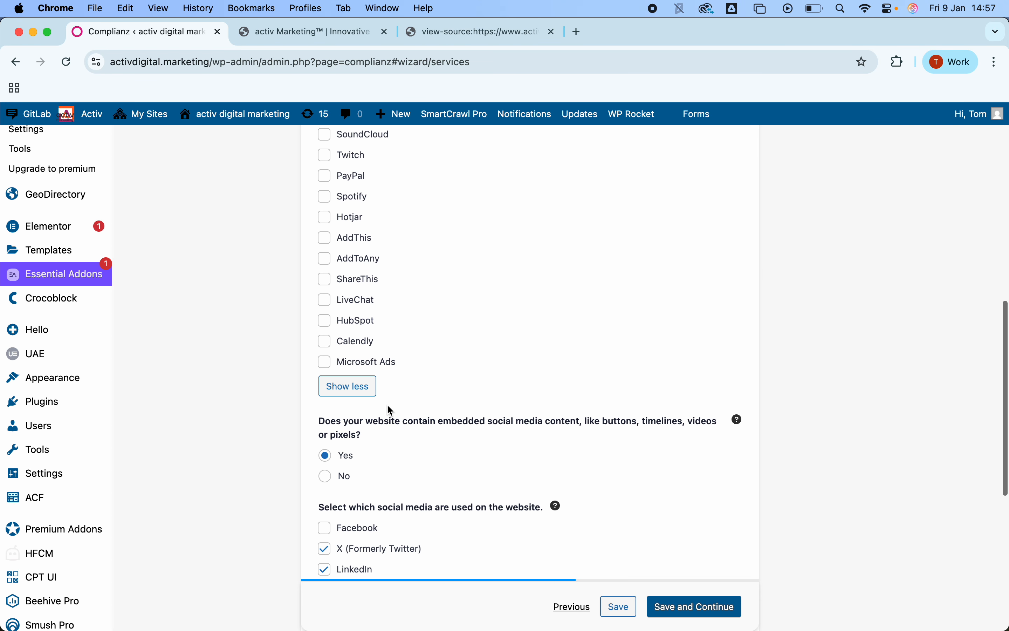
scroll(390, 411, down, 3)
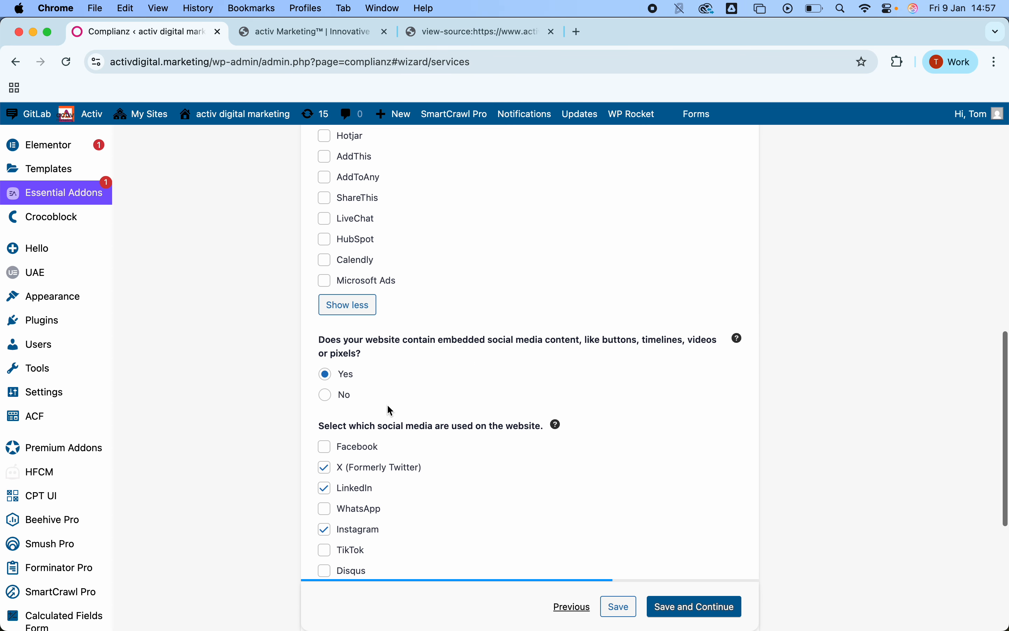
scroll(415, 290, down, 1)
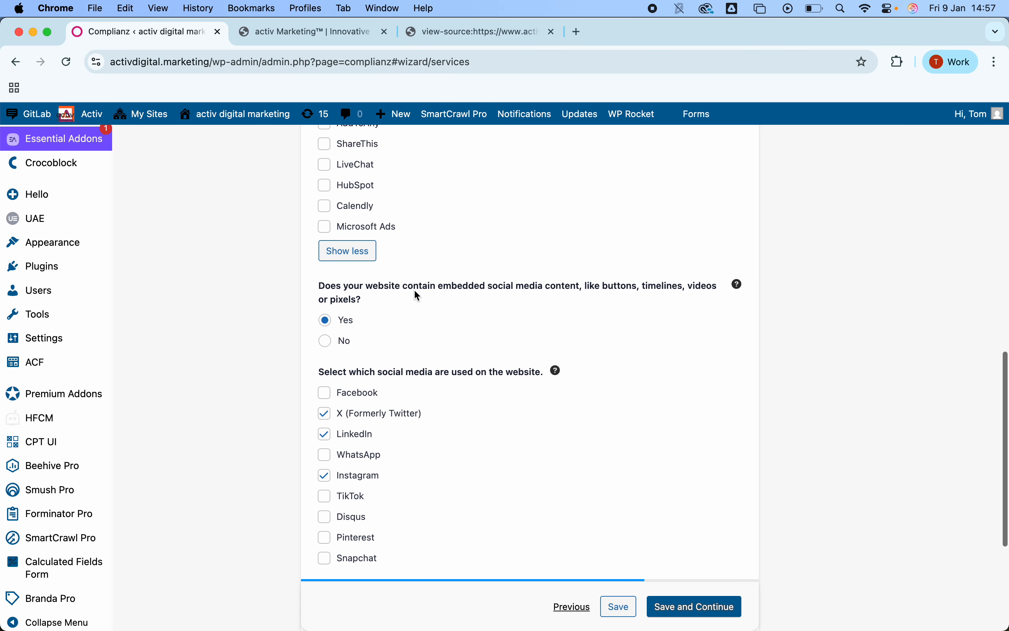
scroll(413, 288, down, 2)
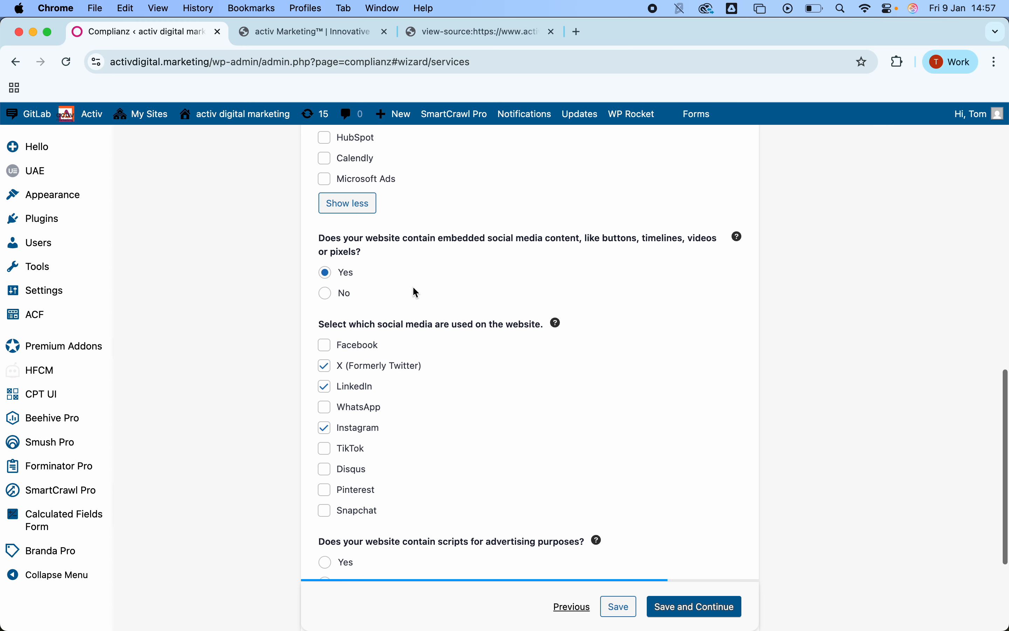
scroll(416, 292, down, 2)
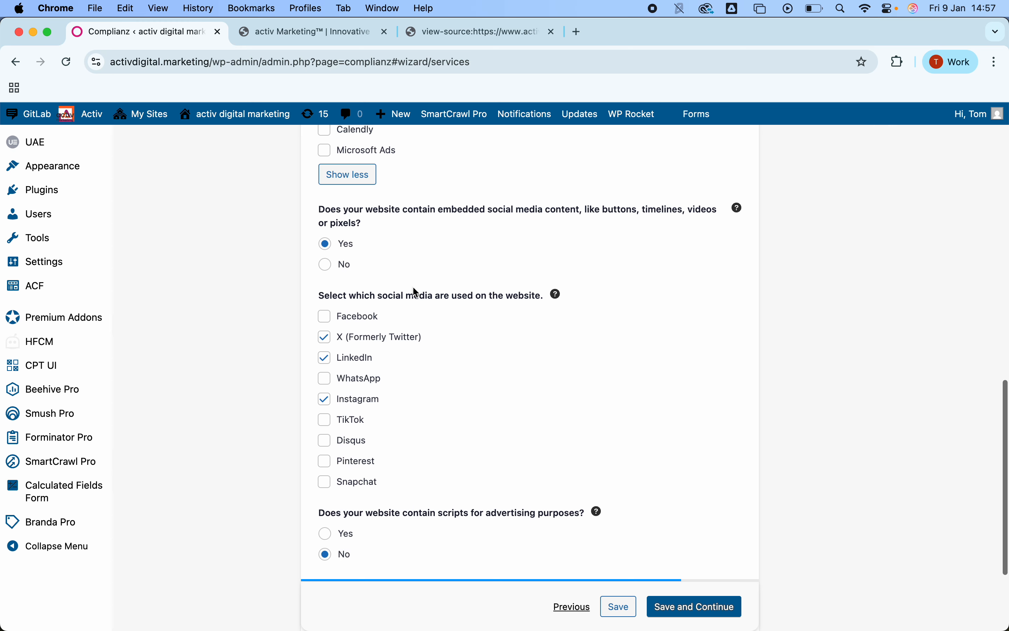
scroll(415, 289, down, 2)
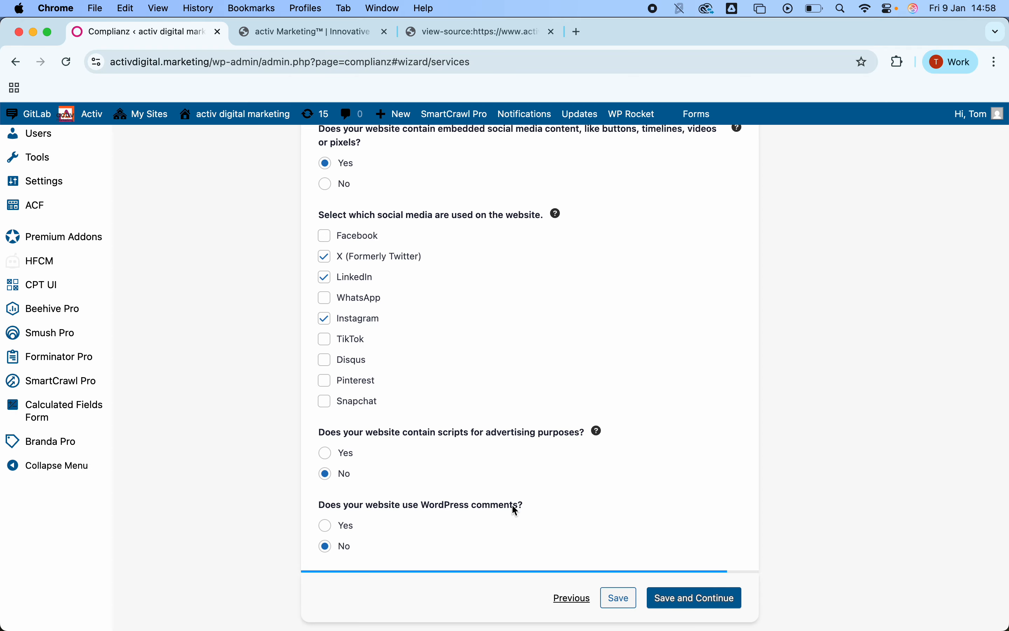
click(674, 597)
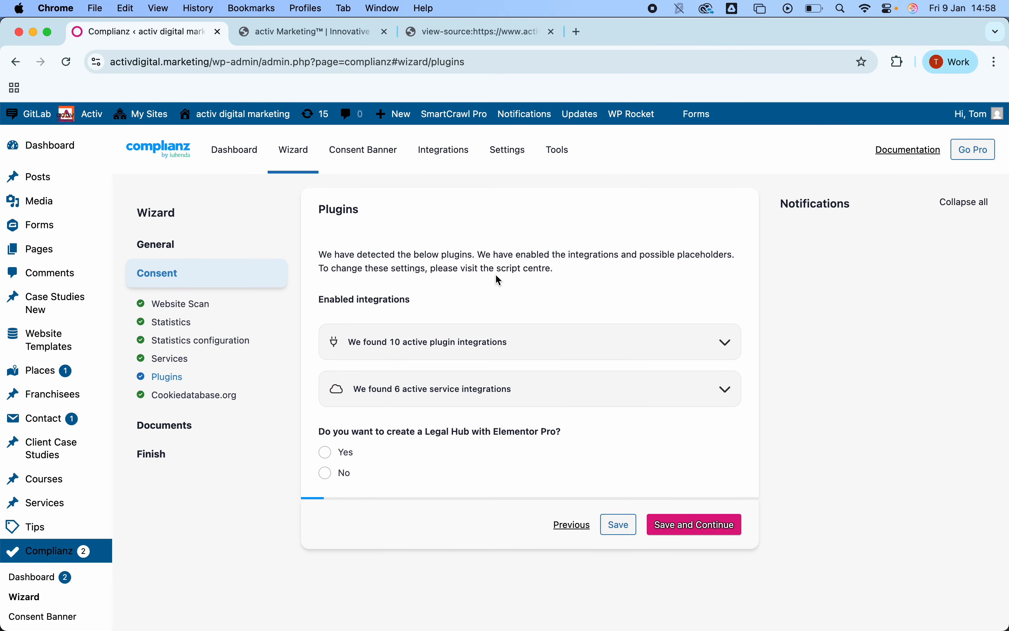
Step: Expand the detected plugin integrations and service integrations lists on the Plugins step to review them
click(516, 344)
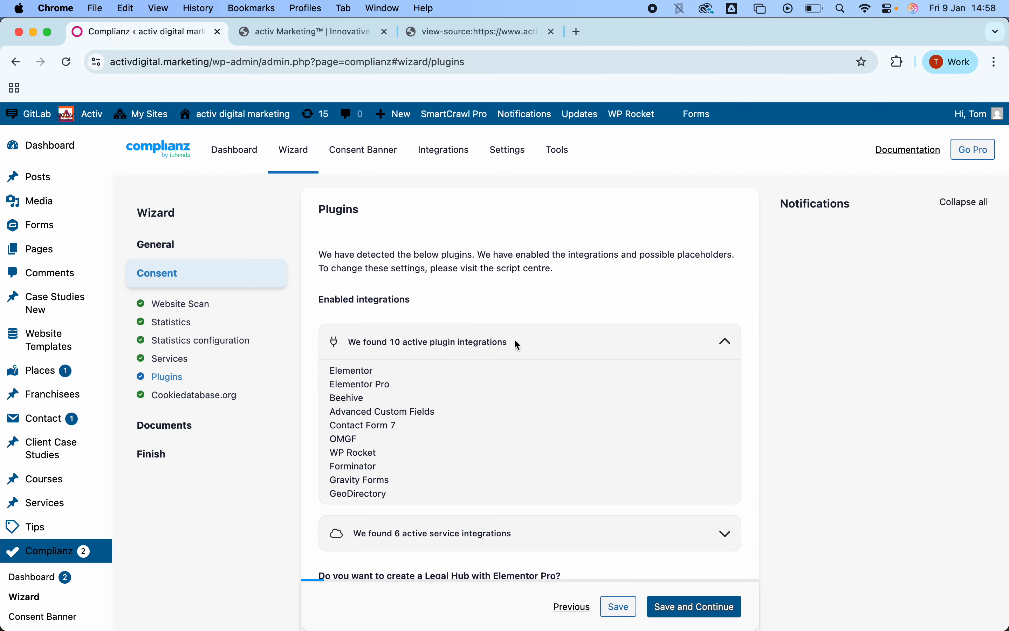
scroll(499, 395, down, 2)
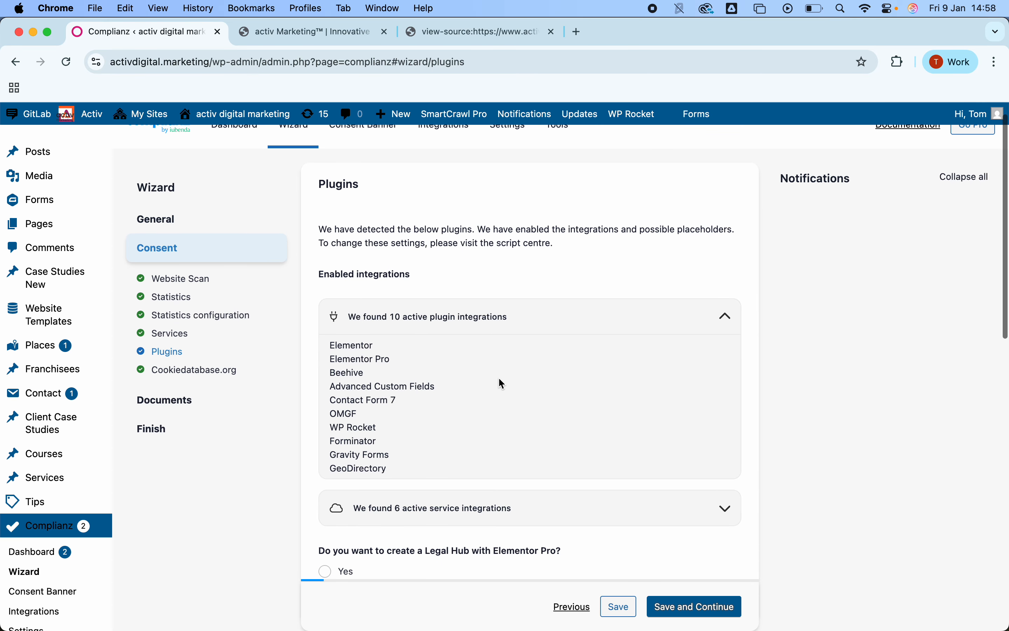
click(506, 505)
scroll(509, 505, down, 4)
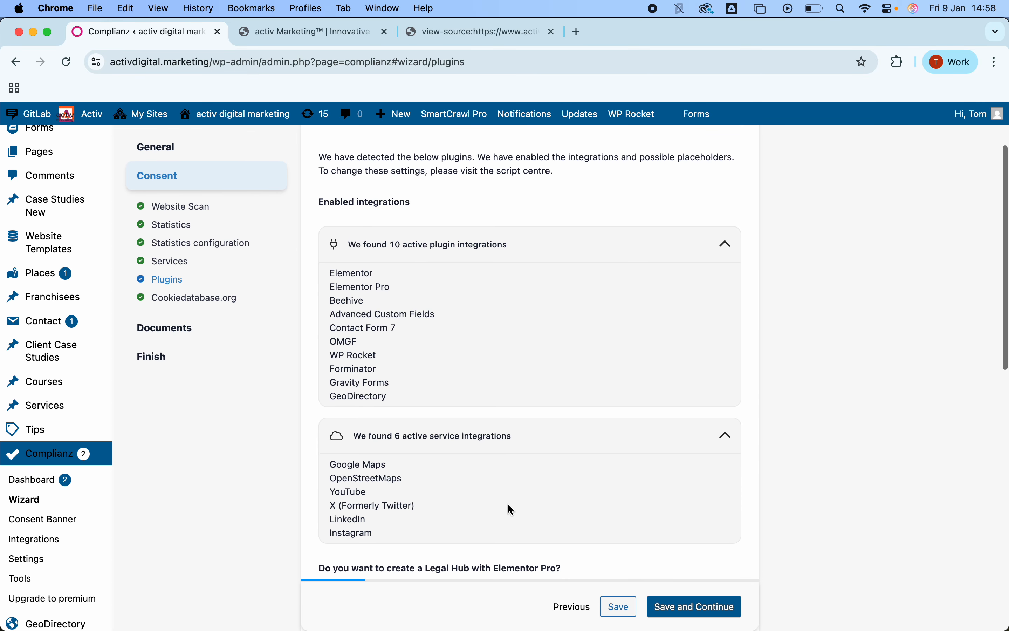
Step: Answer No to creating a Legal Hub with Elementor Pro and save the Plugins step
scroll(561, 458, up, 3)
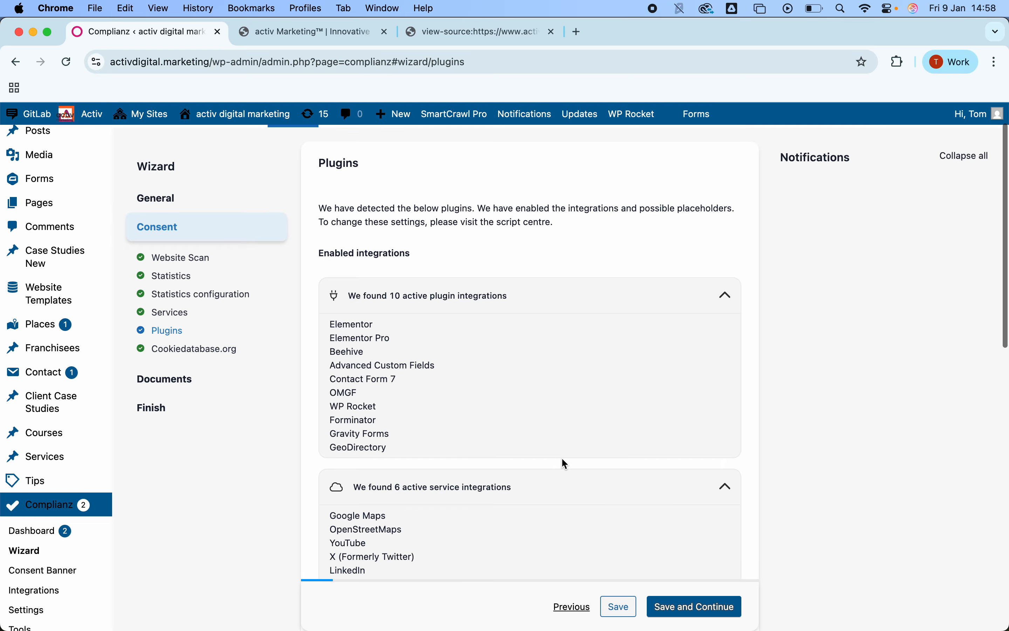
scroll(561, 457, down, 7)
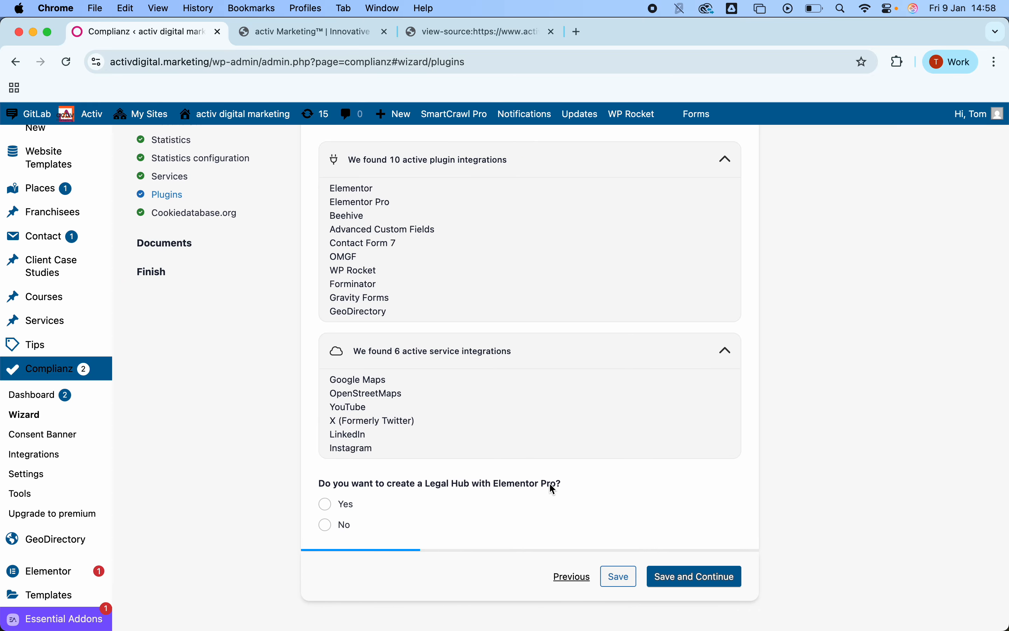
click(328, 524)
click(692, 574)
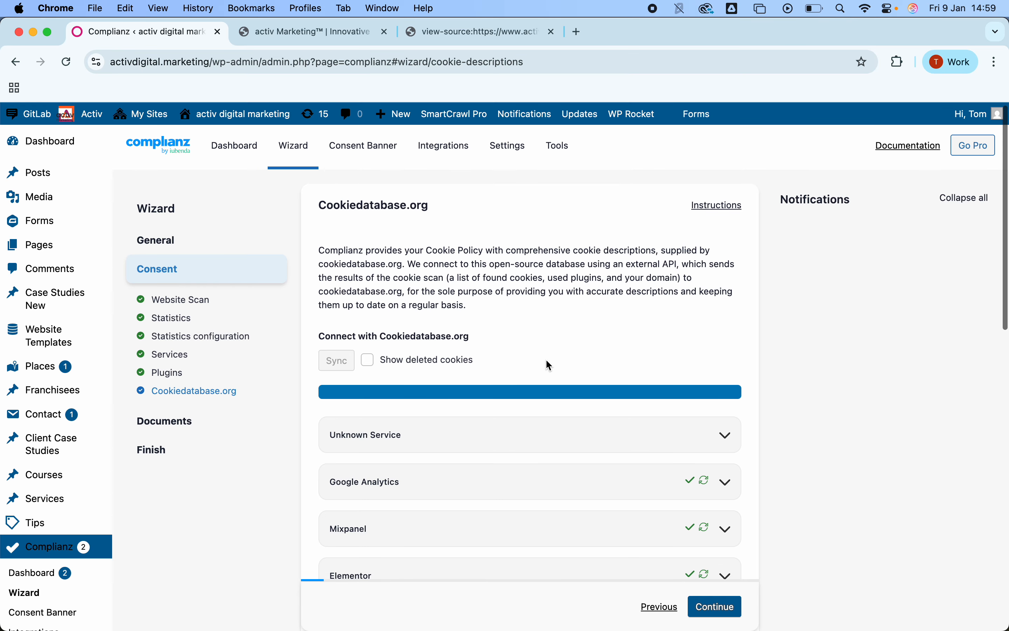
Step: Expand and review the Google Analytics service details on the Cookiedatabase.org step, then collapse it
scroll(550, 366, down, 2)
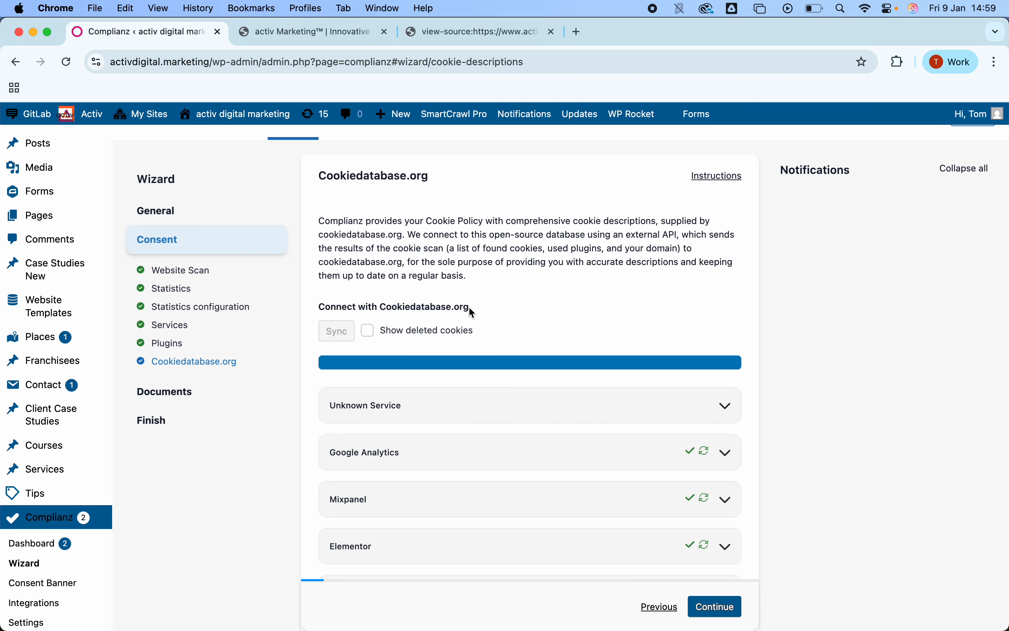
scroll(558, 317, down, 5)
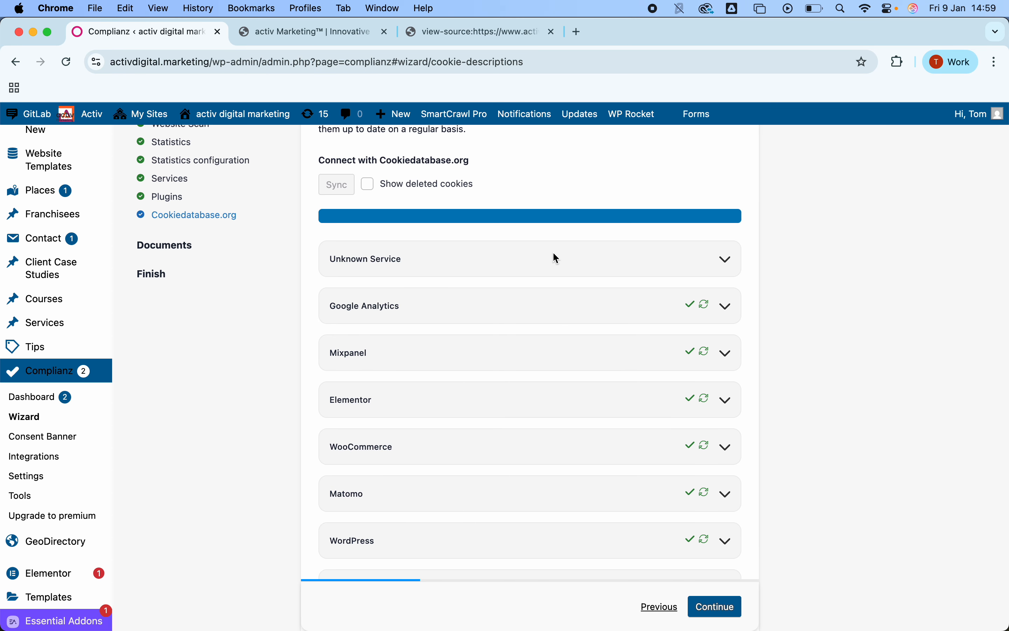
click(729, 309)
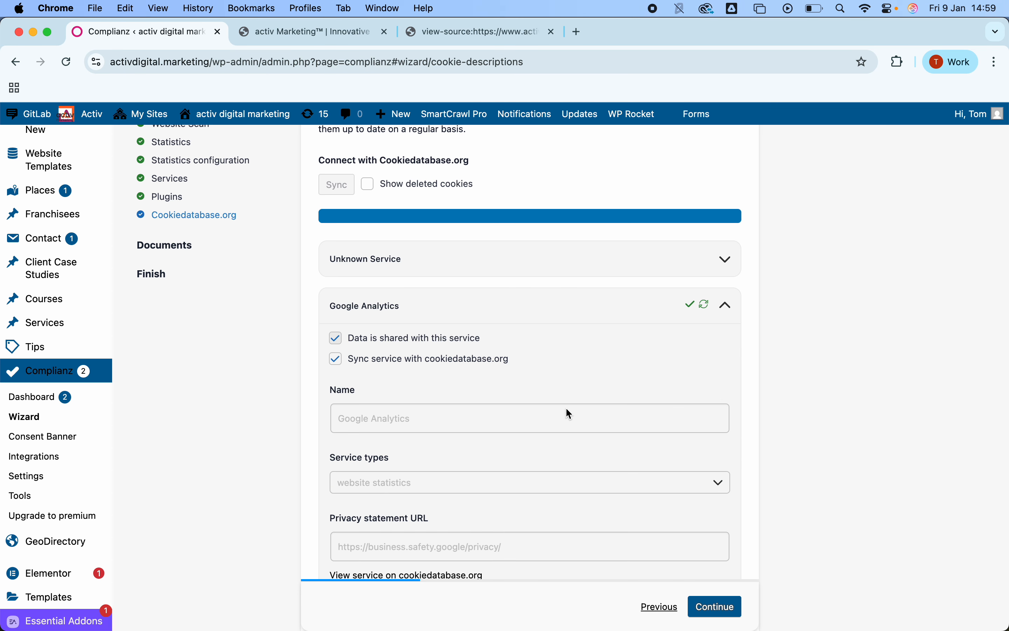
scroll(566, 407, down, 3)
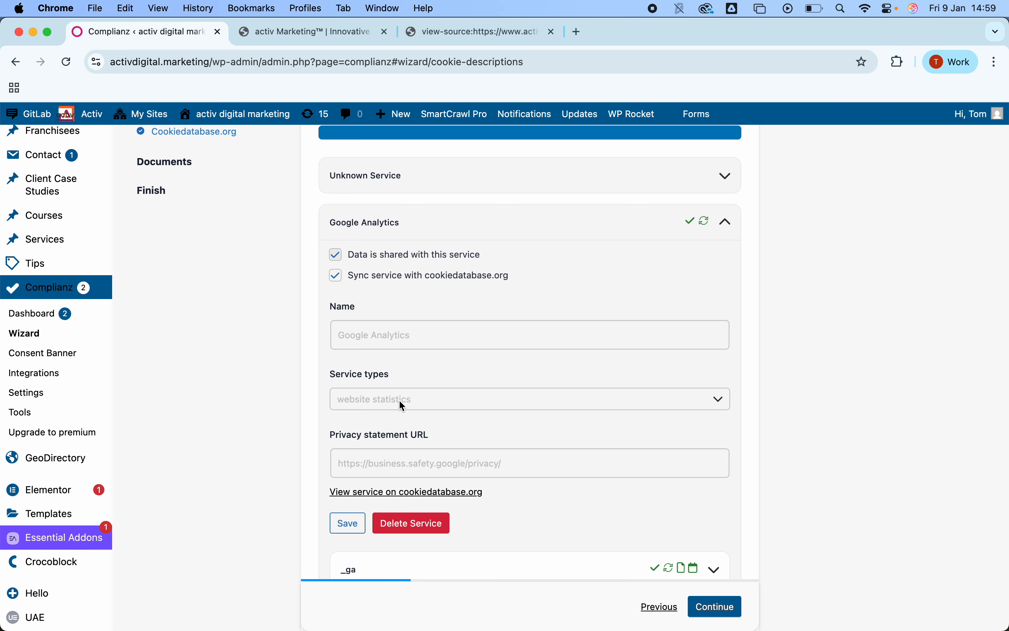
scroll(408, 407, up, 2)
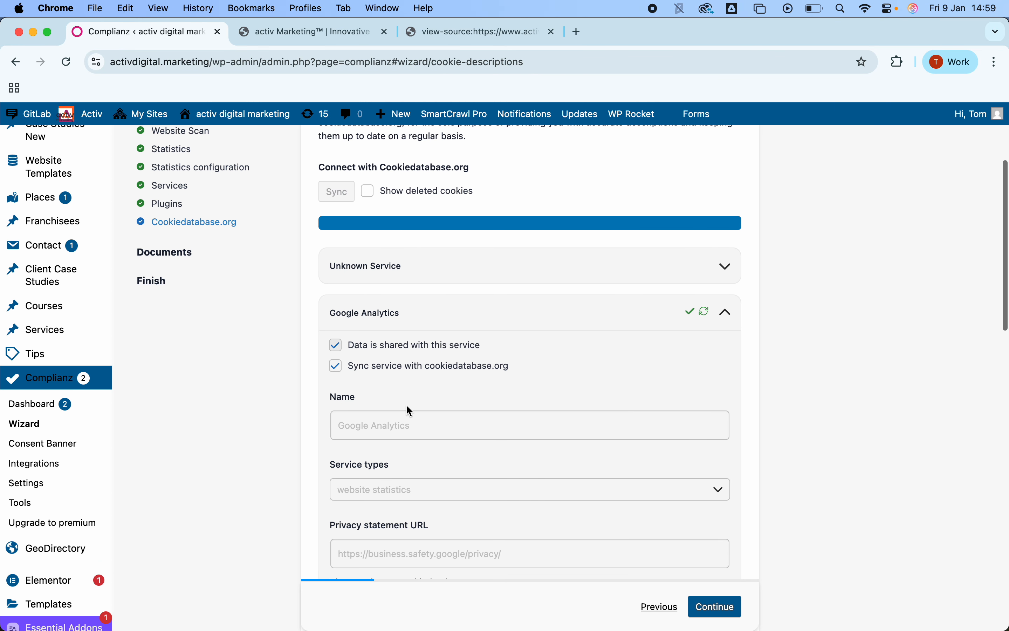
scroll(408, 410, down, 1)
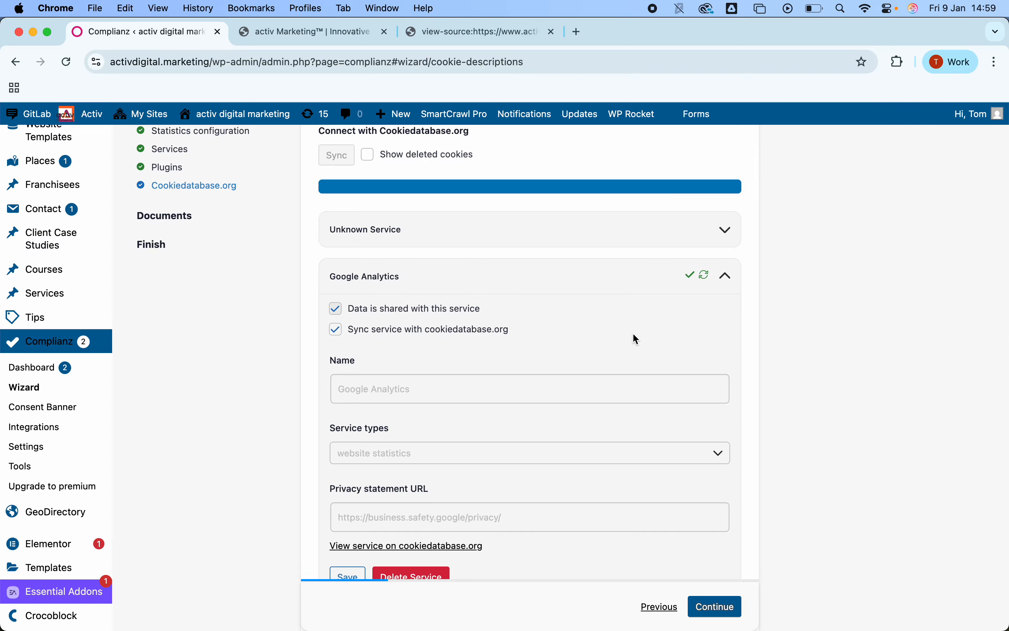
click(726, 275)
Step: Delete the X (Formerly Twitter) service from the cookie descriptions list and continue past the Cookiedatabase.org step
scroll(565, 417, down, 3)
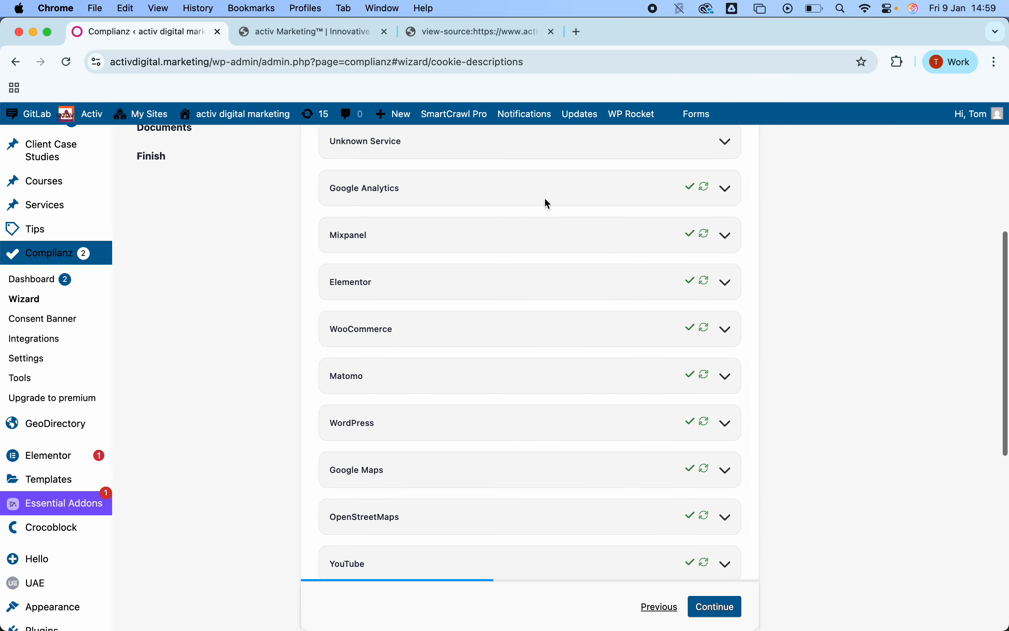
scroll(574, 338, down, 2)
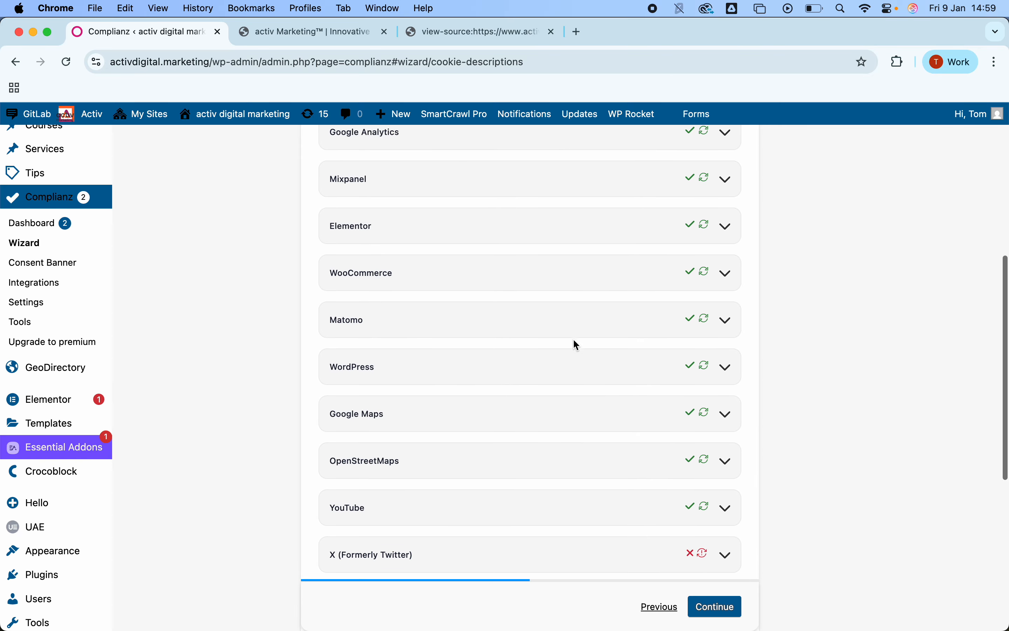
scroll(575, 351, down, 3)
scroll(572, 356, down, 3)
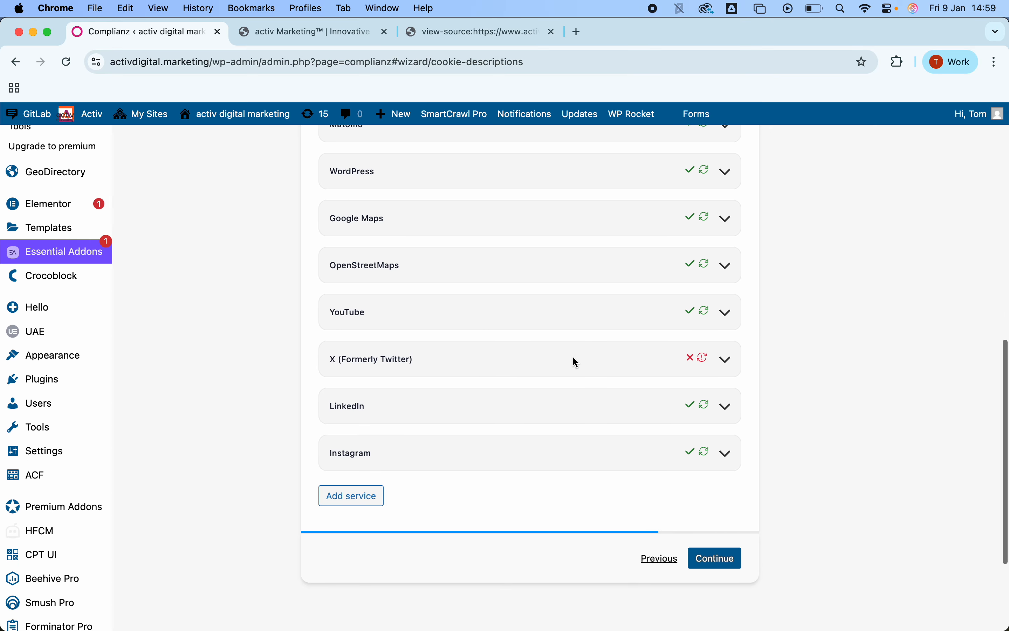
click(726, 361)
scroll(441, 383, down, 2)
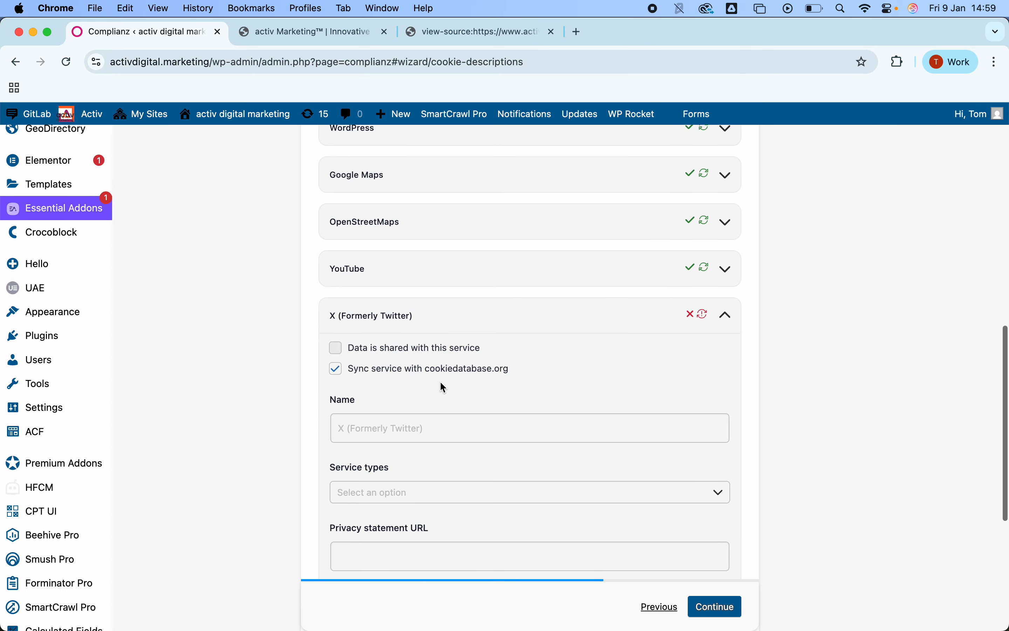
scroll(432, 460, down, 1)
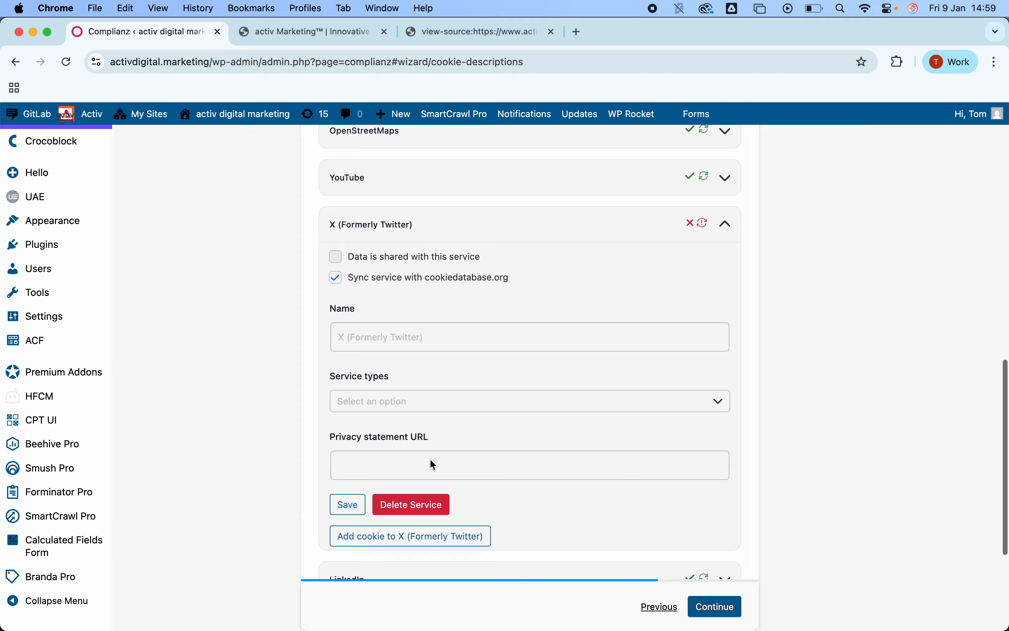
click(438, 496)
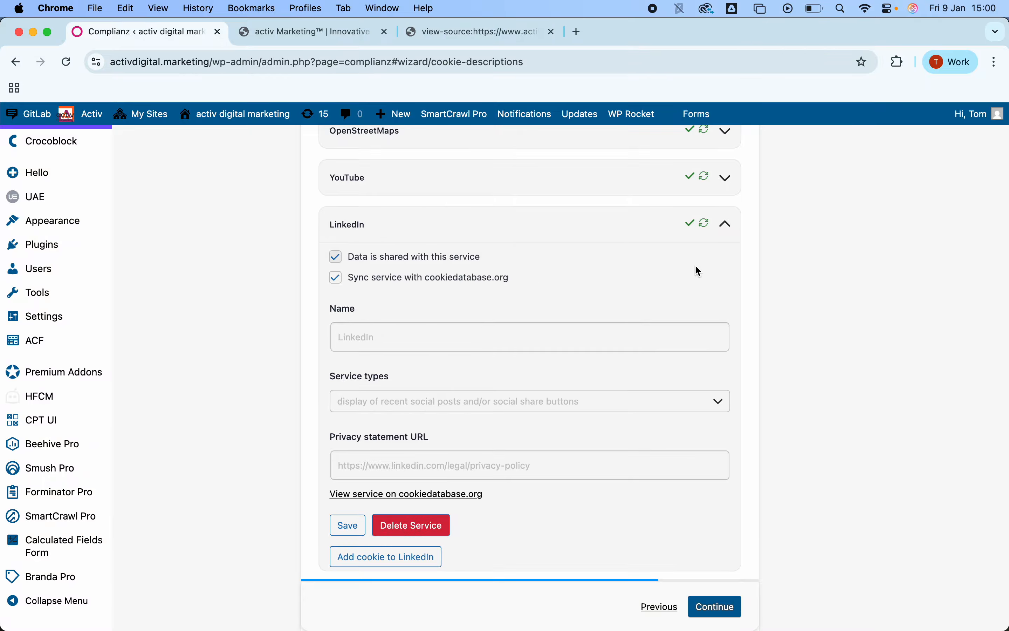
scroll(538, 356, down, 5)
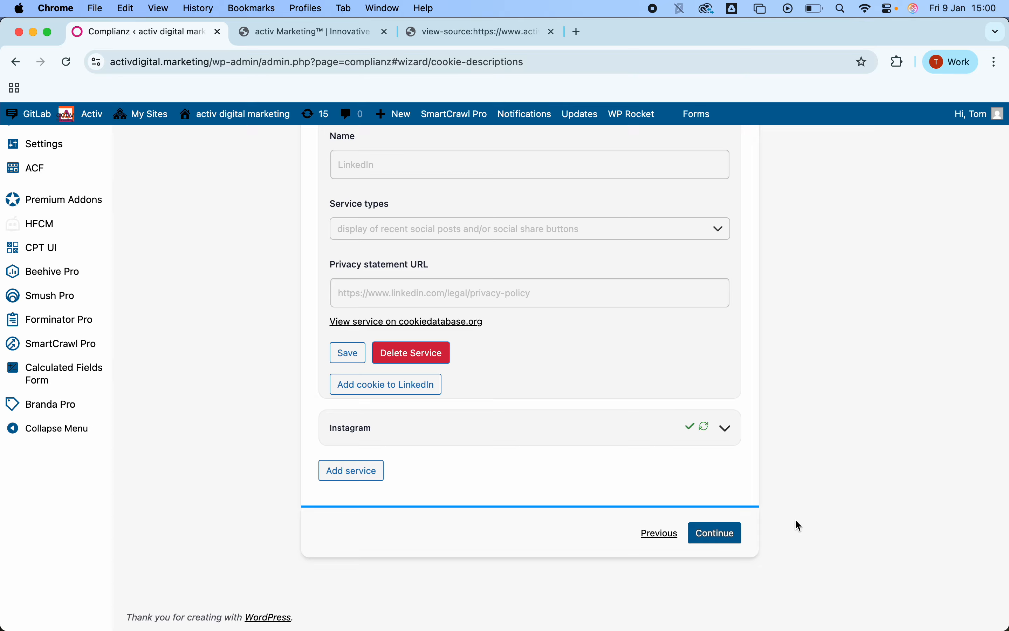
click(718, 537)
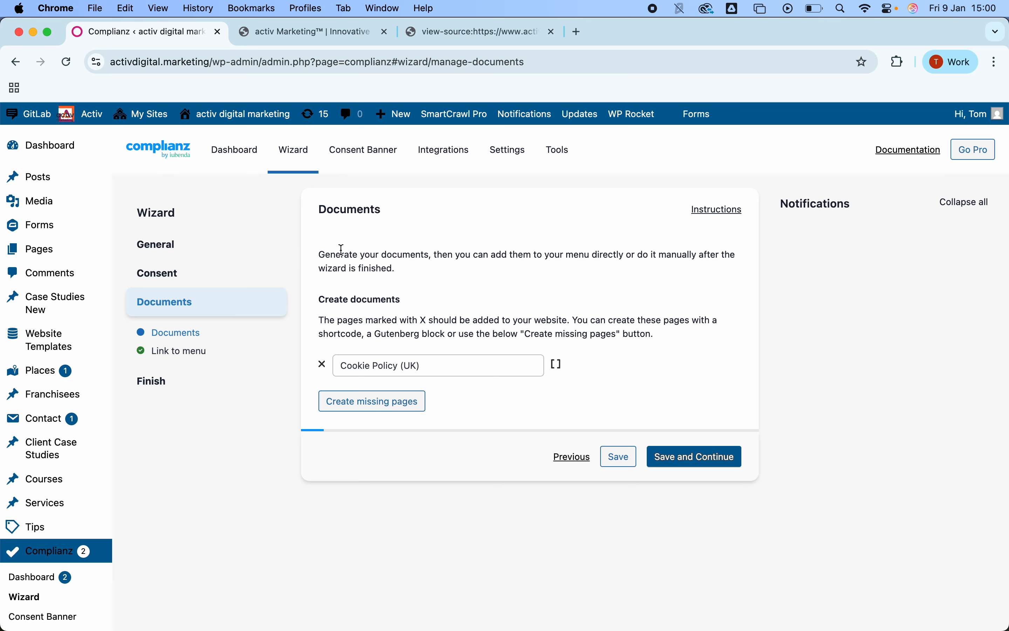
Step: Create the missing Cookie Policy (UK) page and continue through the Documents and Link to menu steps
click(406, 404)
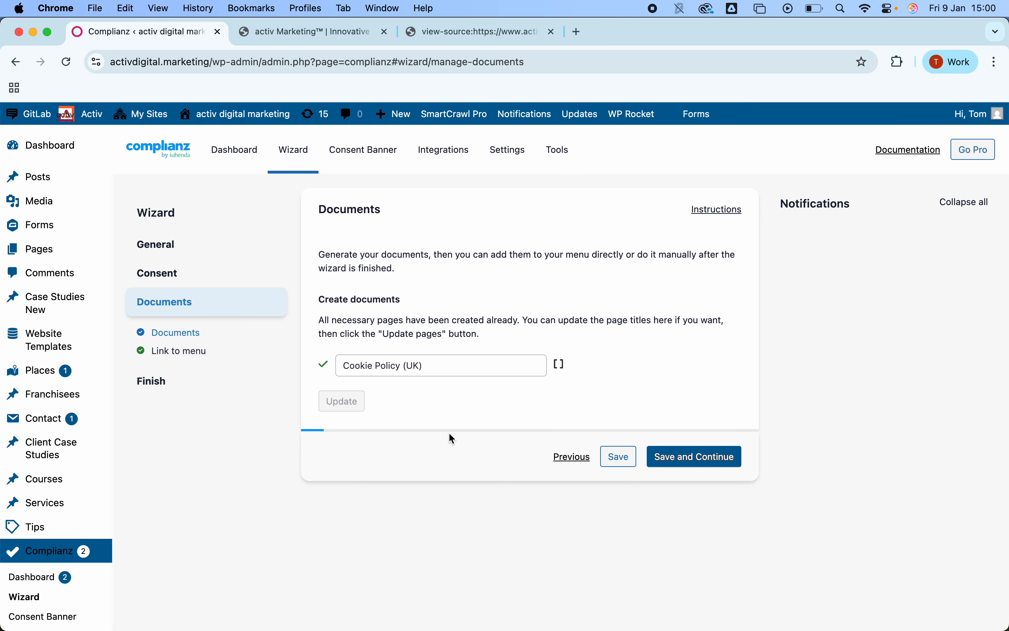
click(669, 459)
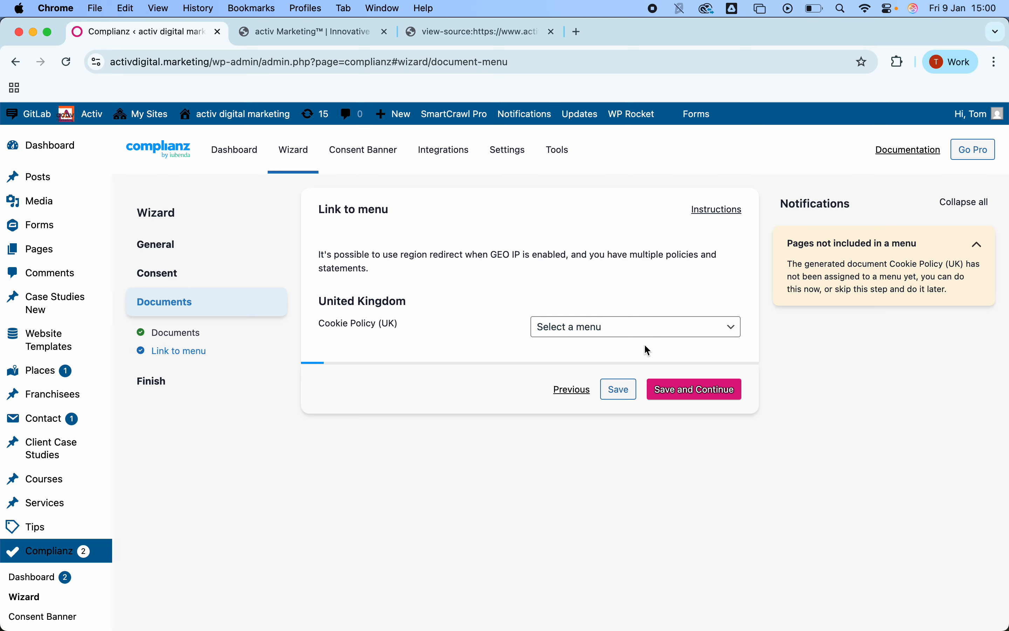
click(684, 389)
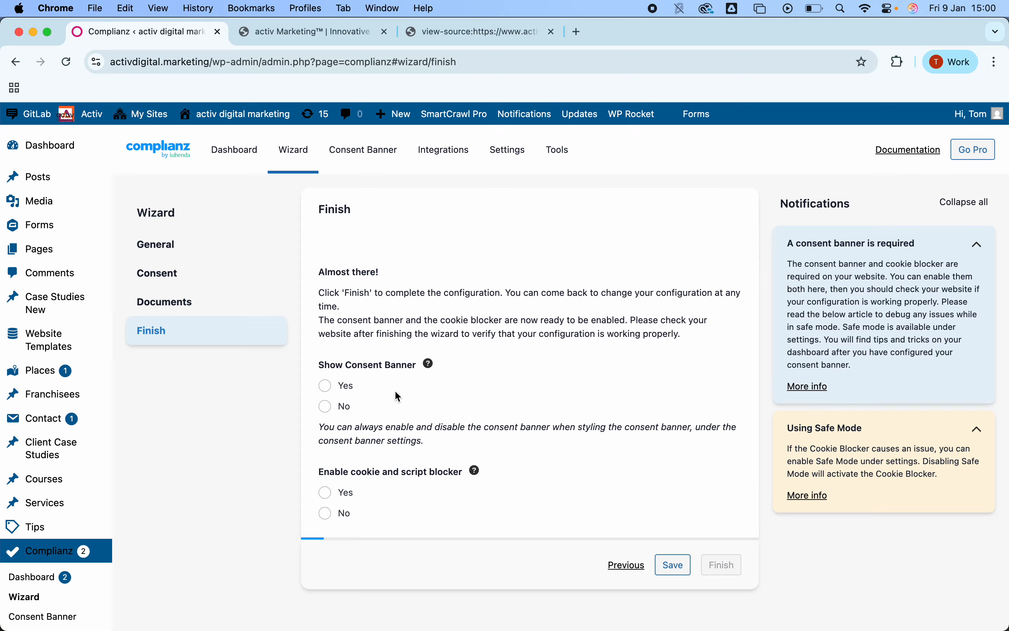
Step: Enable both the consent banner and the cookie and script blocker, then finish the wizard
scroll(421, 300, down, 1)
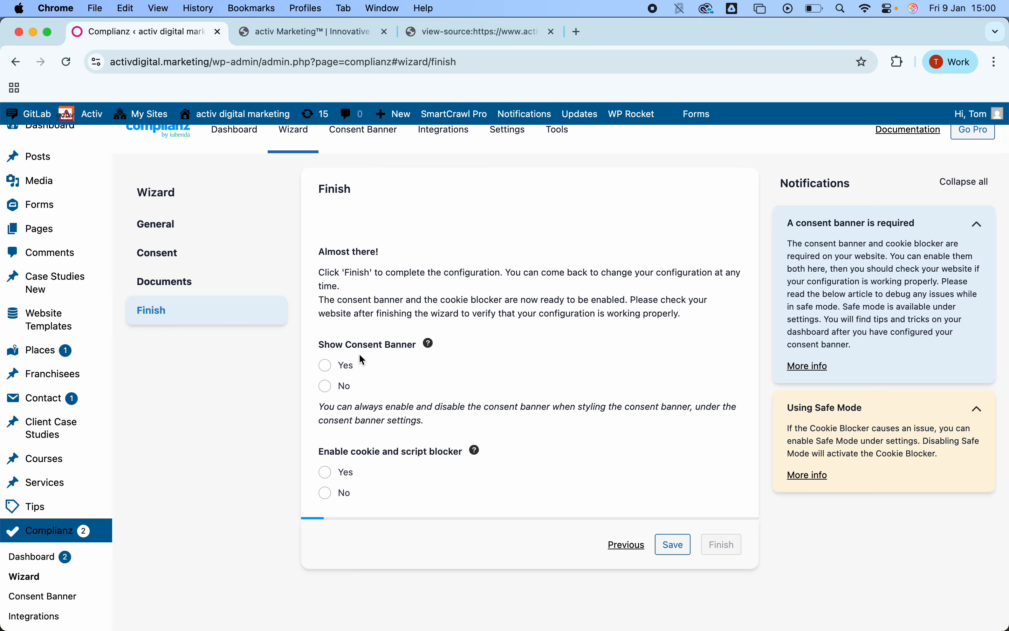
click(325, 362)
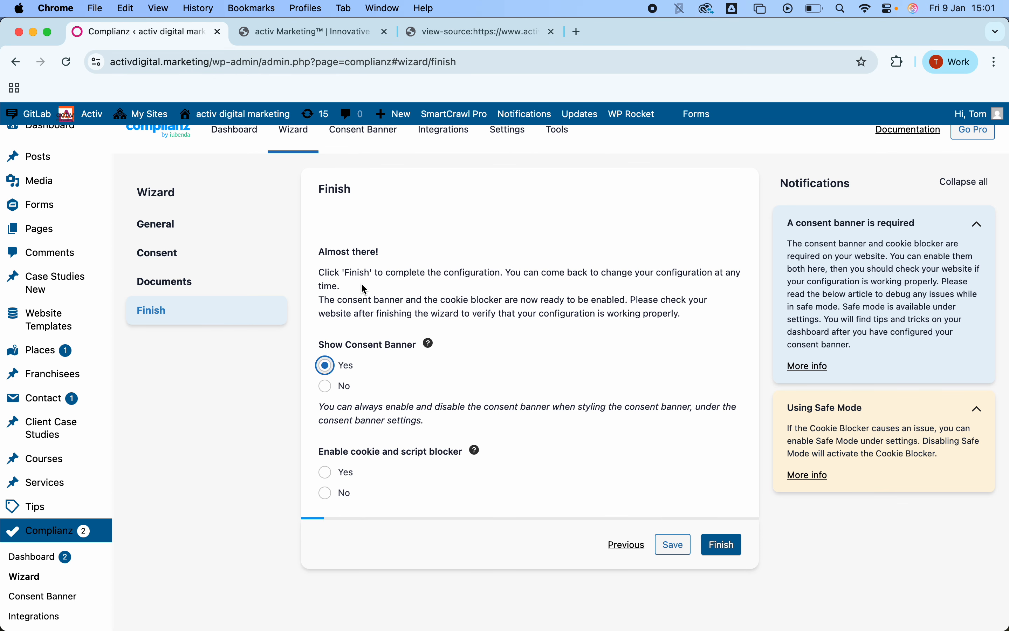
scroll(351, 387, down, 1)
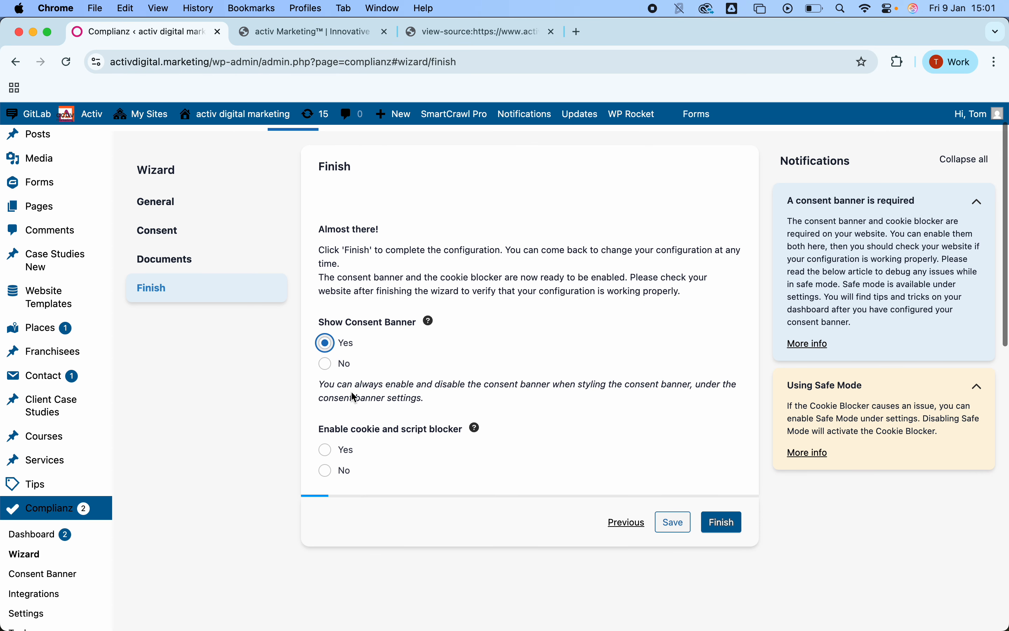
click(326, 450)
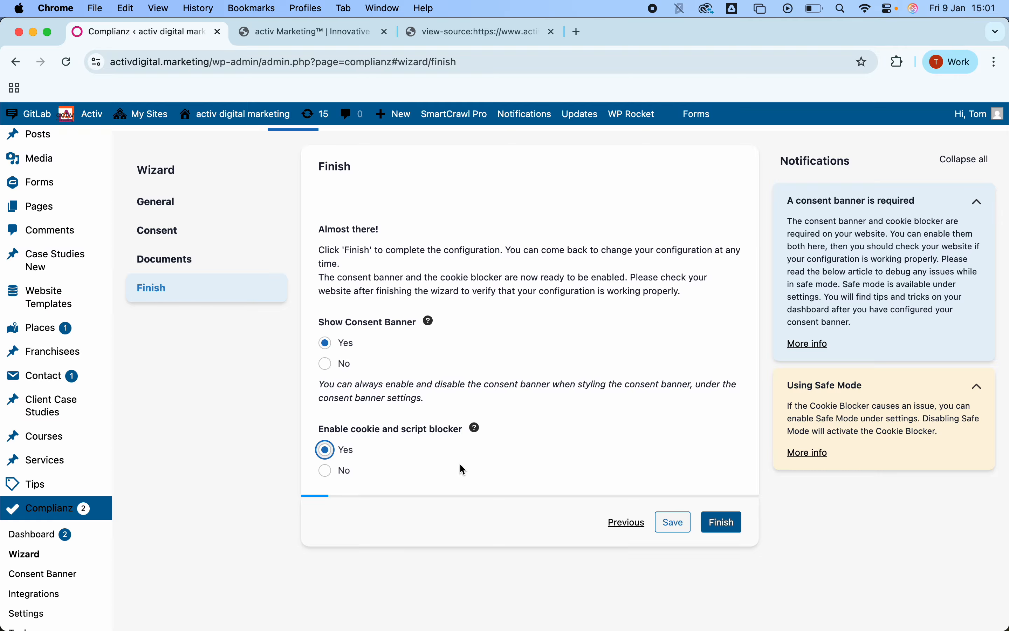
click(725, 523)
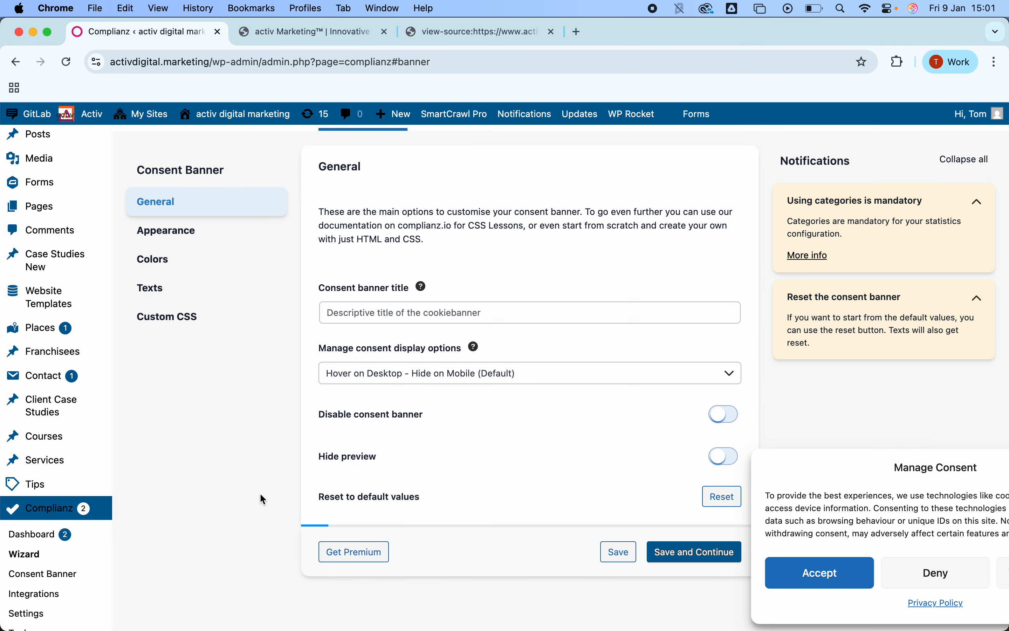
Step: Review the consent banner's General settings, including the consent display options, and save and continue
scroll(261, 494, down, 3)
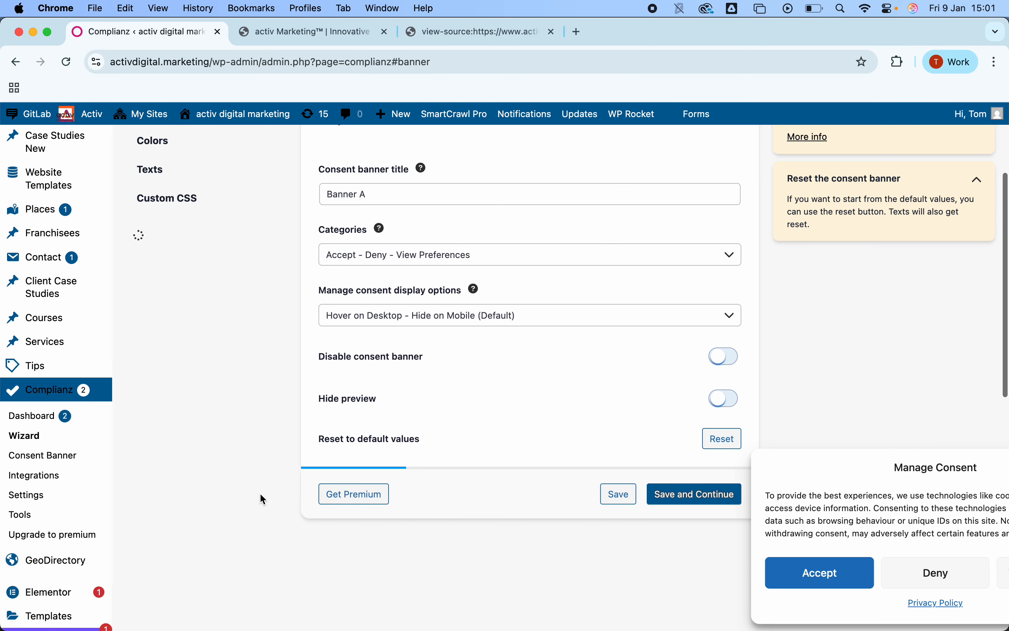
scroll(261, 494, down, 2)
scroll(260, 494, up, 4)
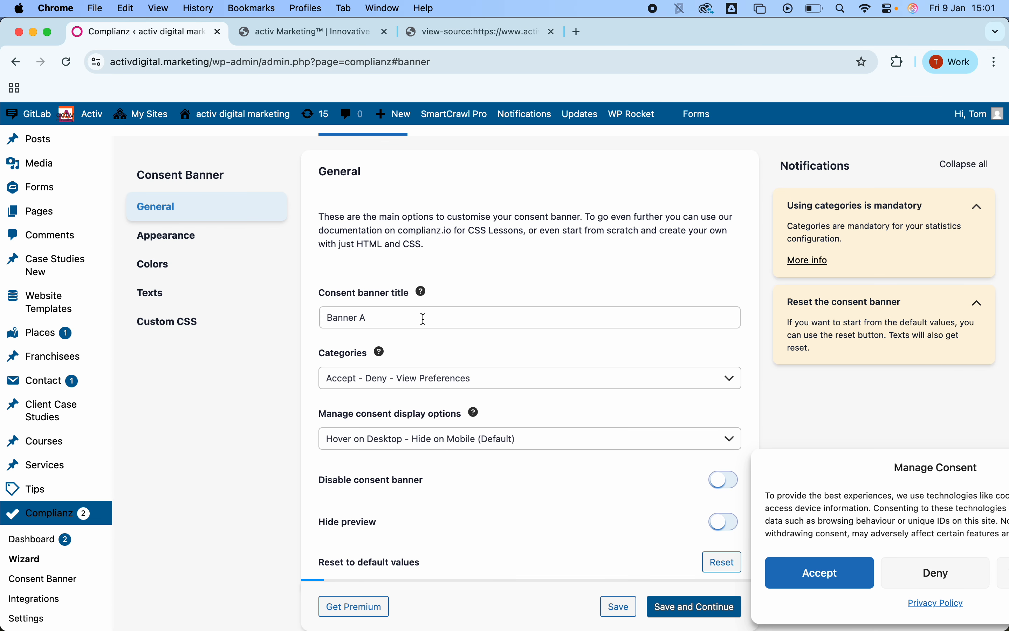
scroll(413, 369, down, 3)
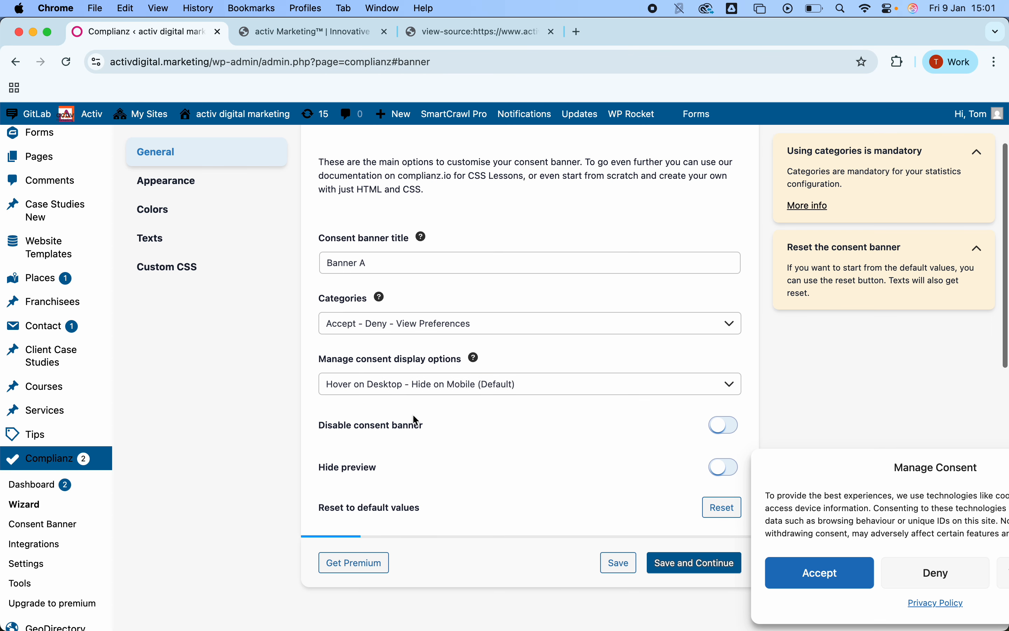
scroll(413, 414, up, 1)
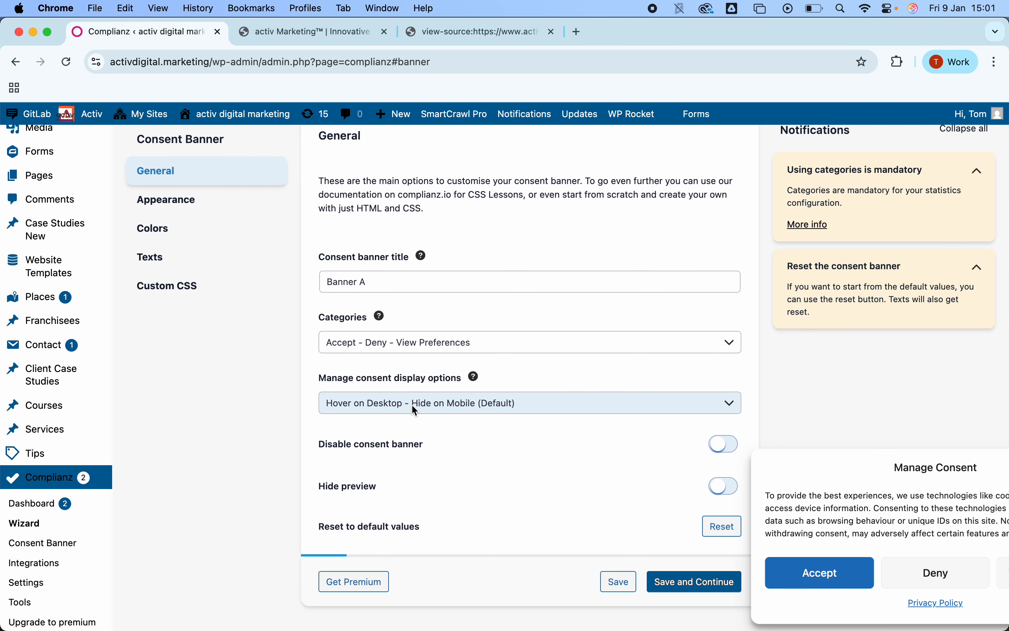
click(415, 411)
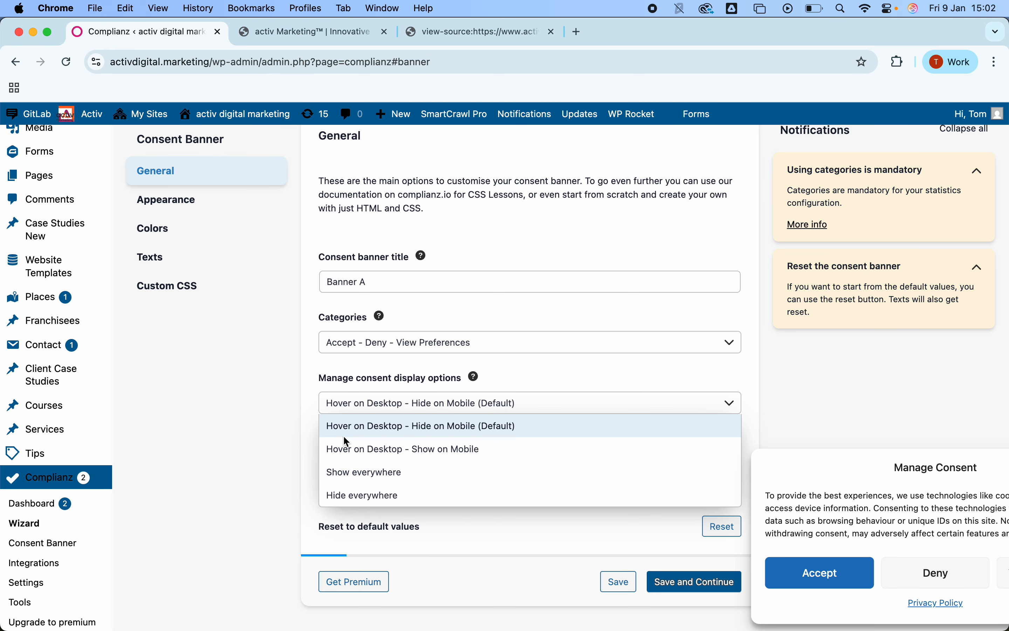
click(287, 451)
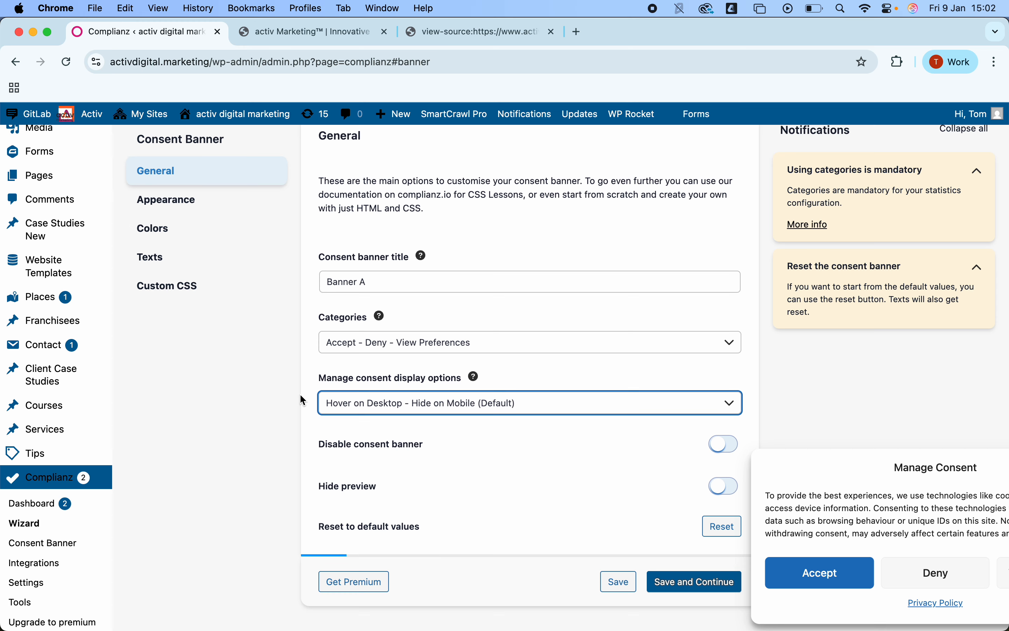
click(690, 585)
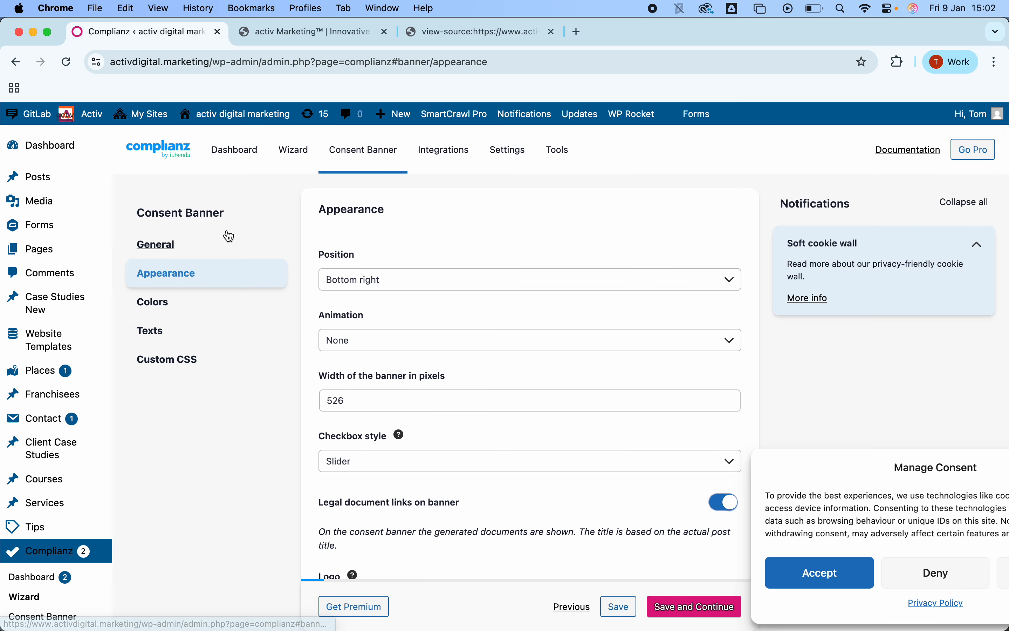
Step: Scroll through the consent banner's Appearance settings to review them
scroll(340, 343, down, 7)
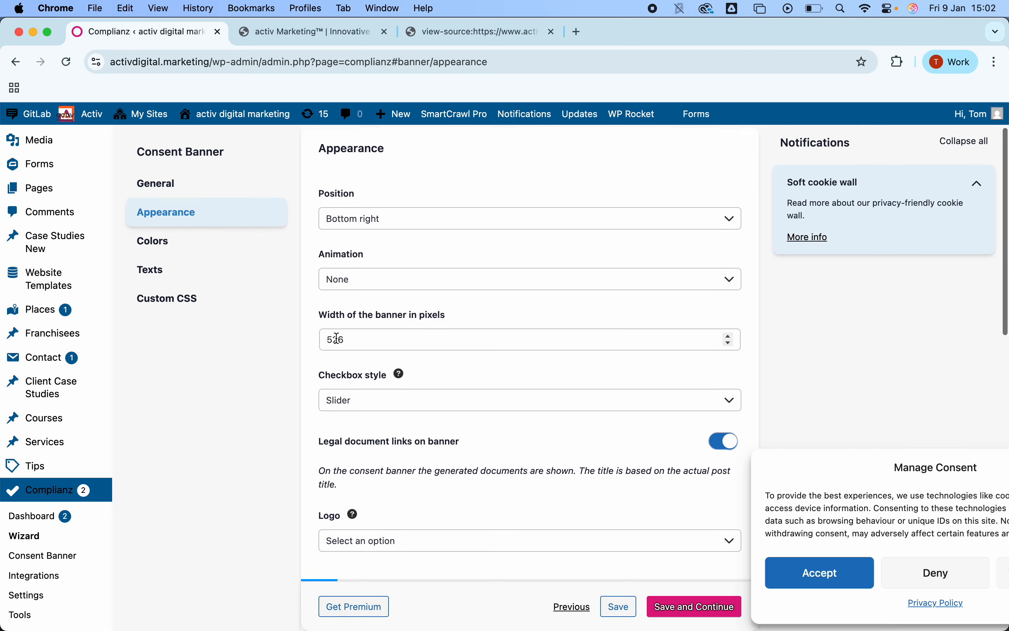
scroll(337, 340, down, 5)
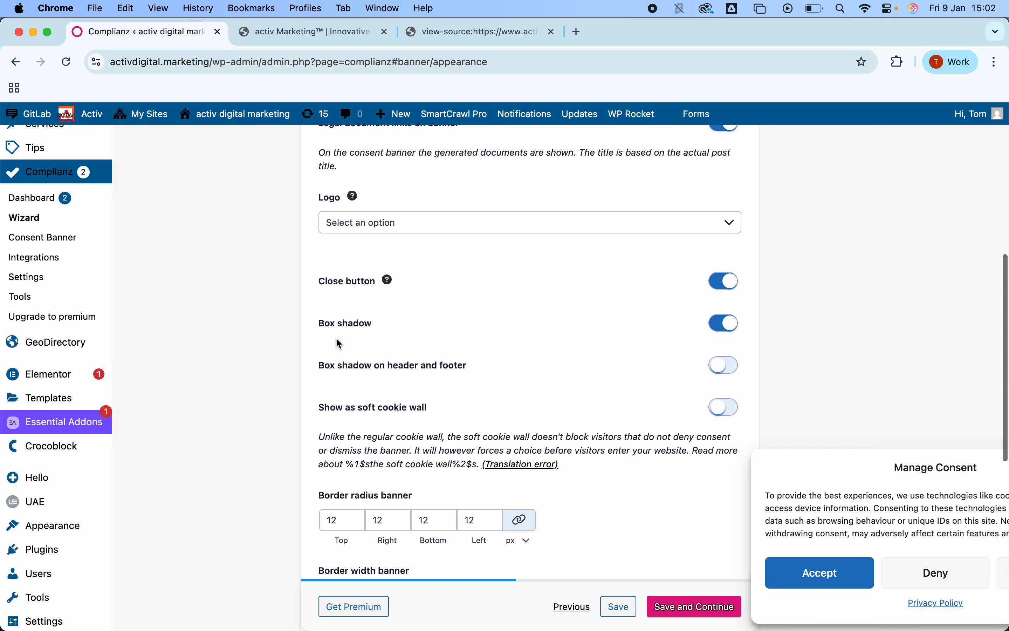
scroll(338, 343, up, 12)
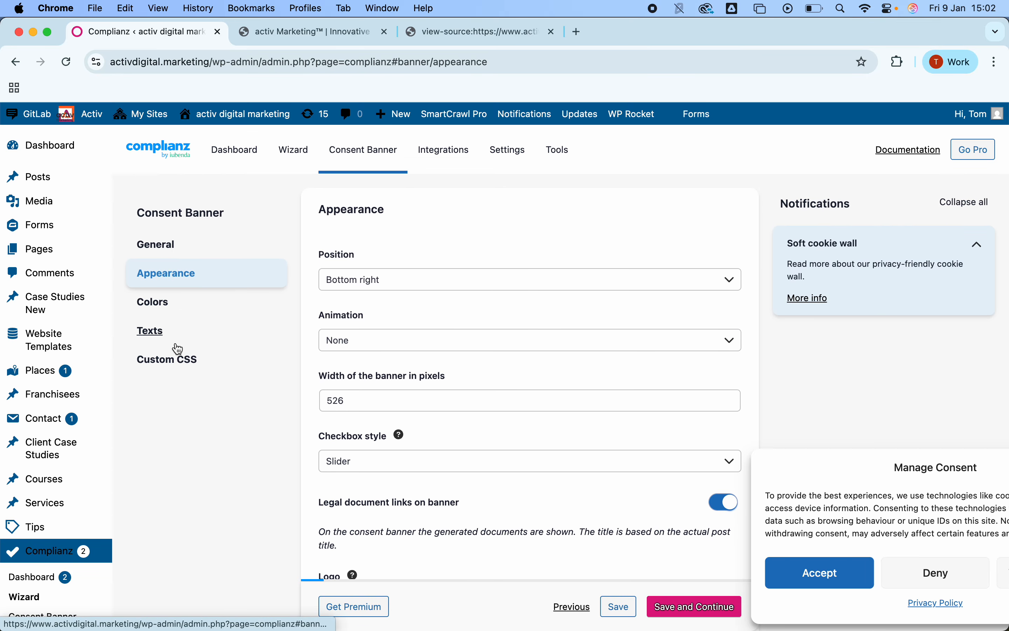
Step: Open the Integrations section and switch to its Plugins list
scroll(228, 417, down, 3)
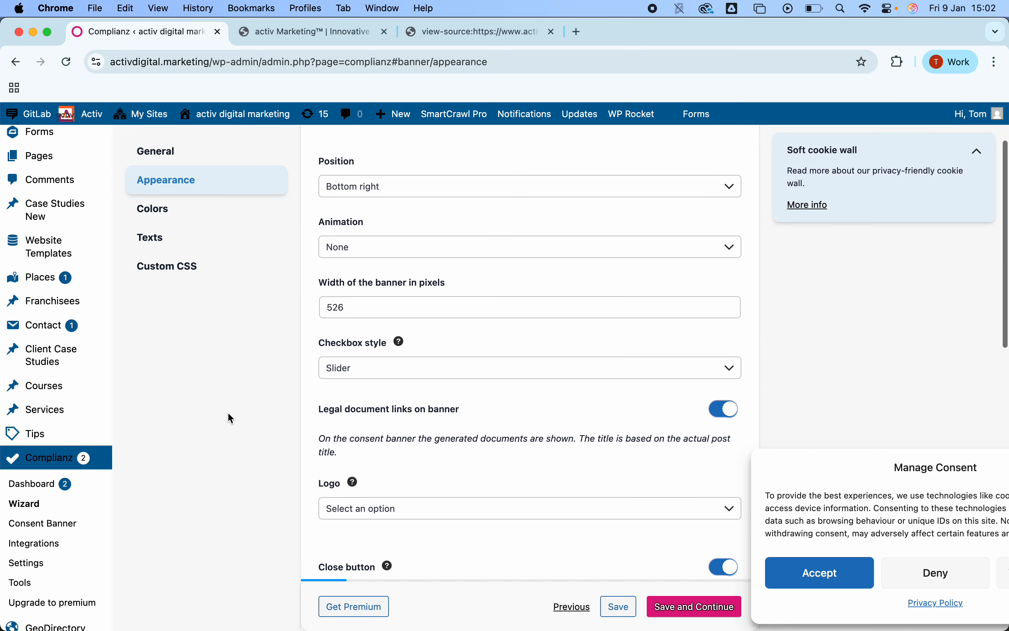
scroll(227, 412, up, 3)
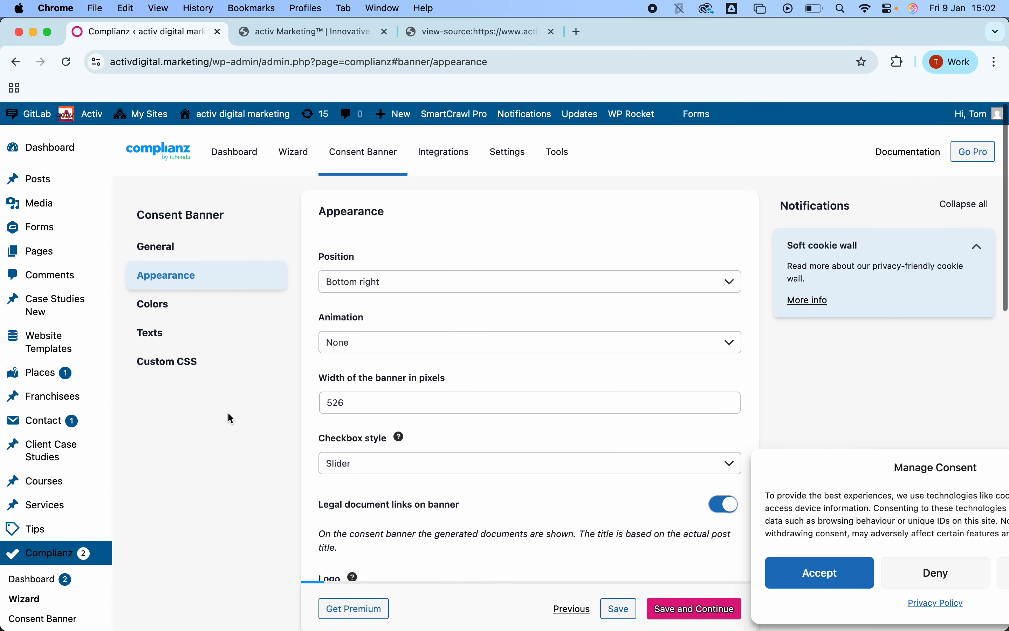
click(440, 153)
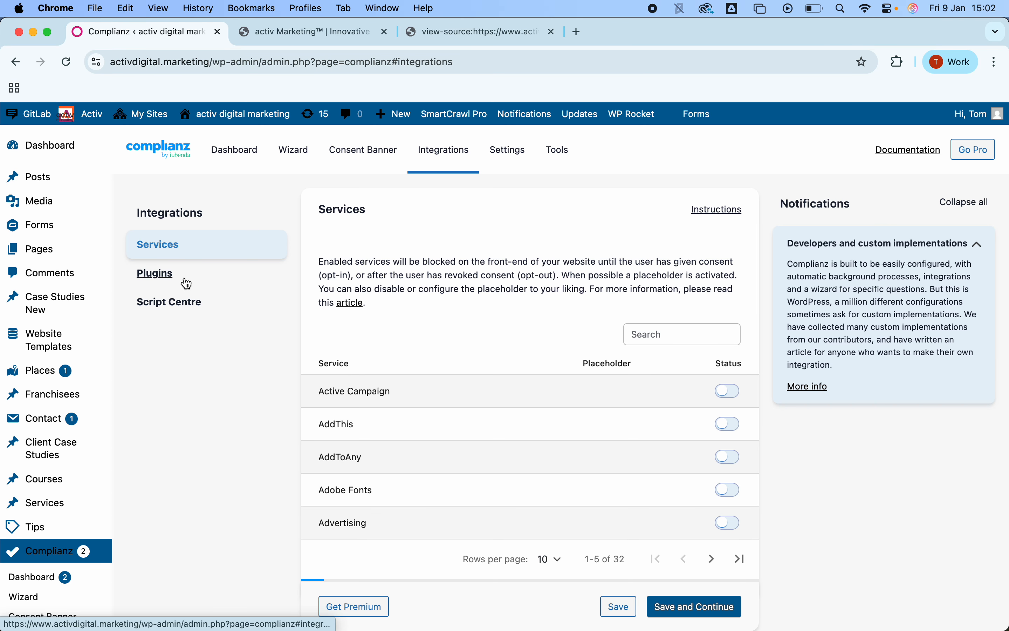
scroll(171, 328, down, 3)
scroll(253, 461, up, 3)
click(191, 277)
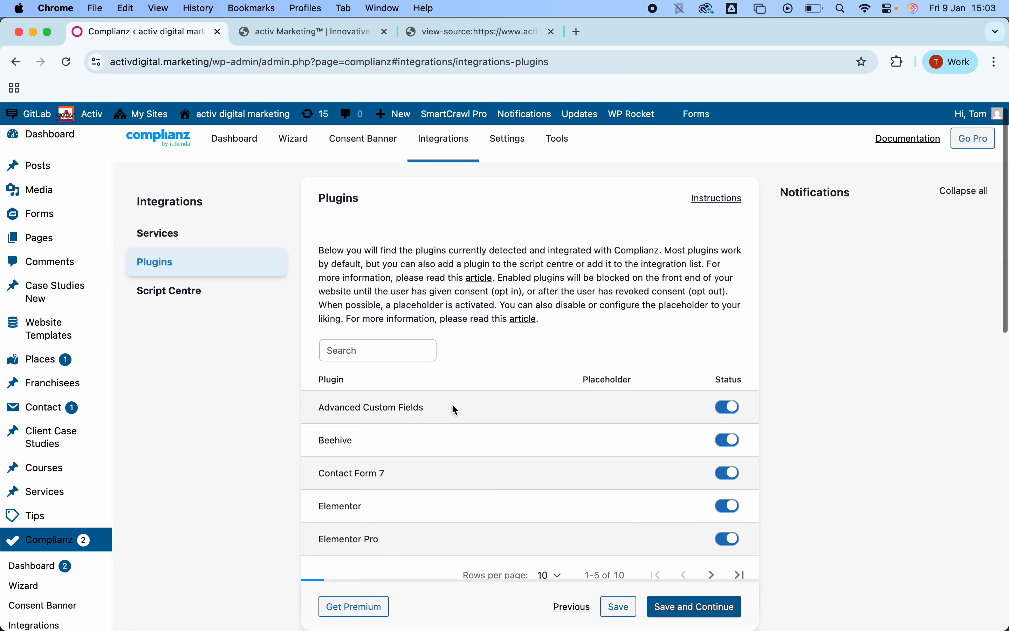
Step: Page through the integrated plugins and turn off the Elementor Pro integration
scroll(454, 409, down, 5)
click(711, 441)
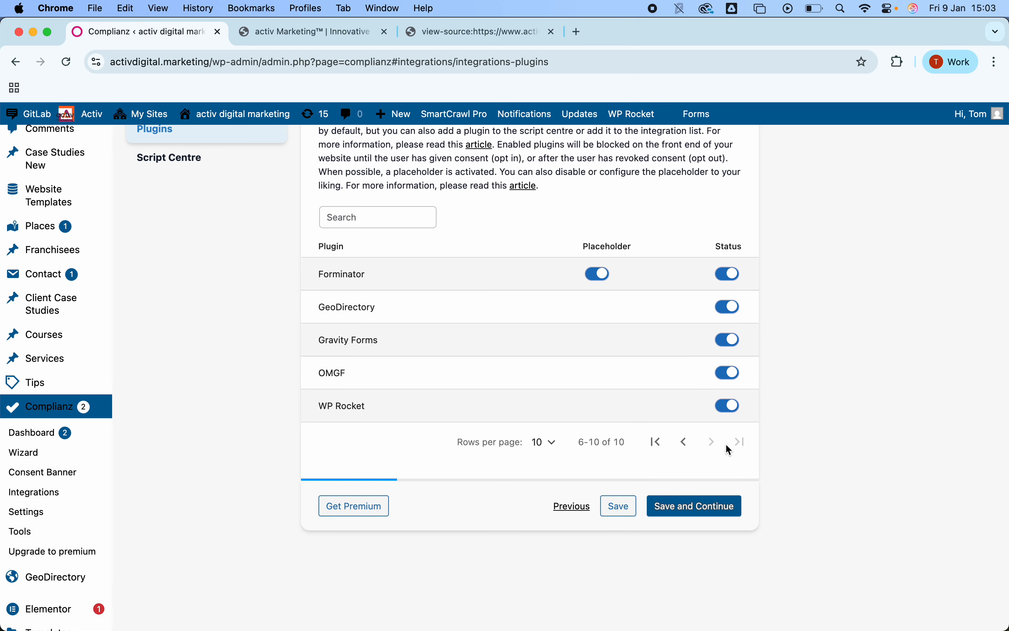
click(684, 442)
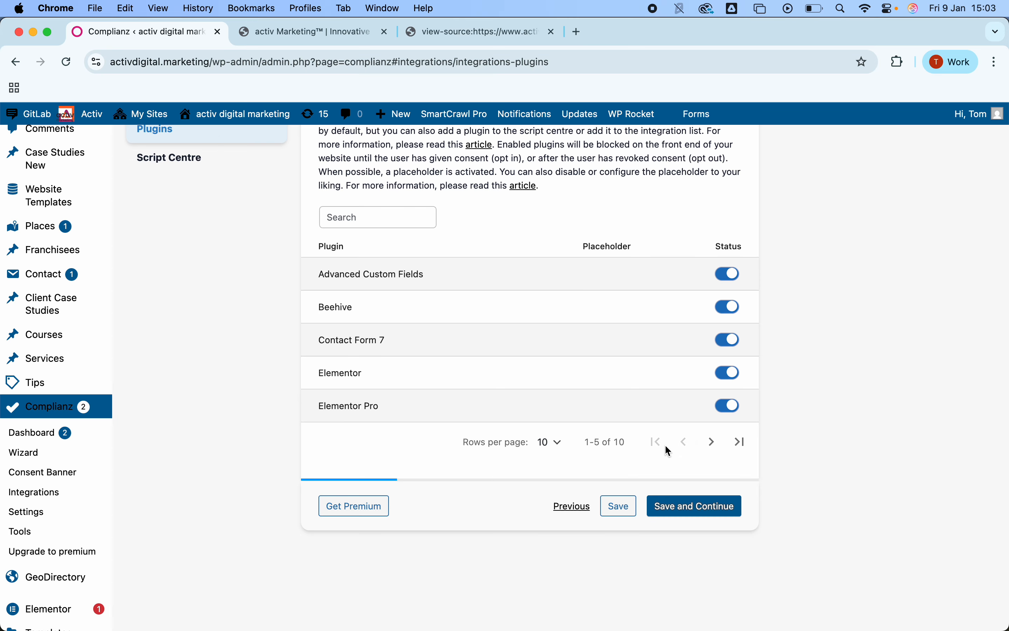
scroll(486, 367, up, 1)
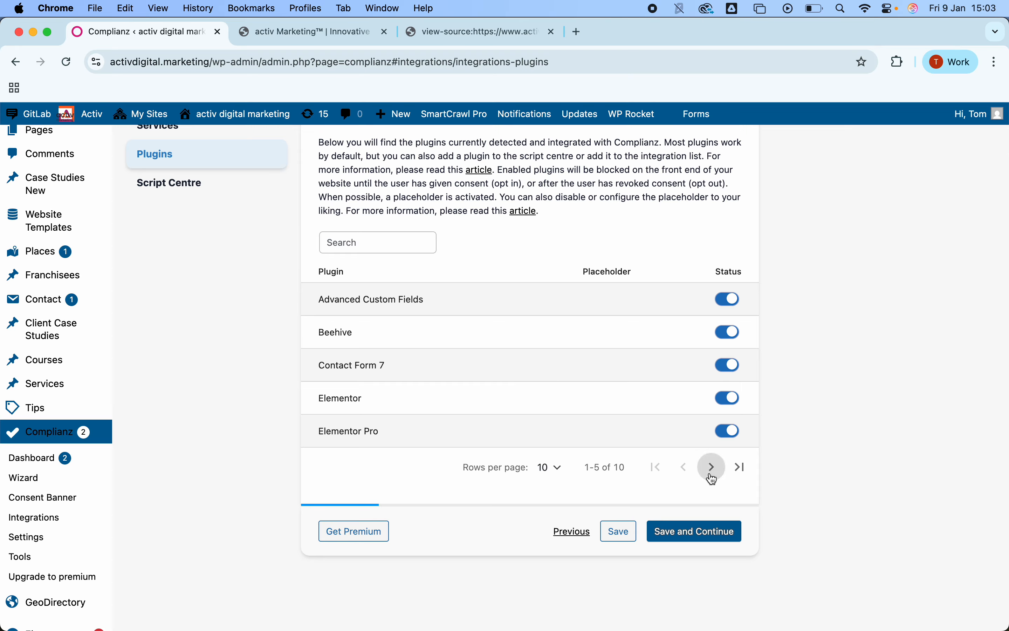
click(730, 431)
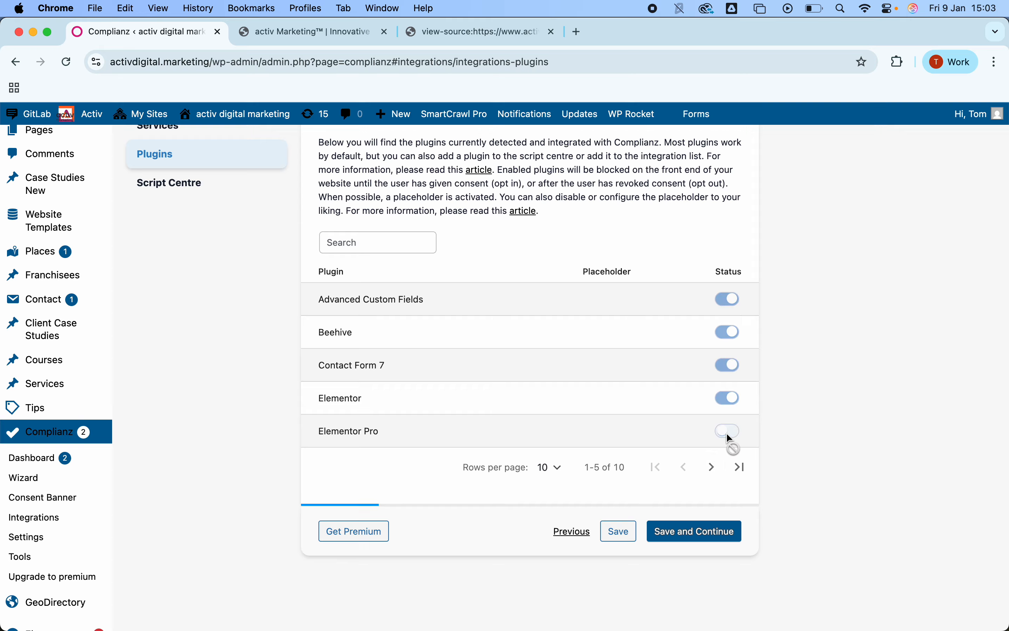